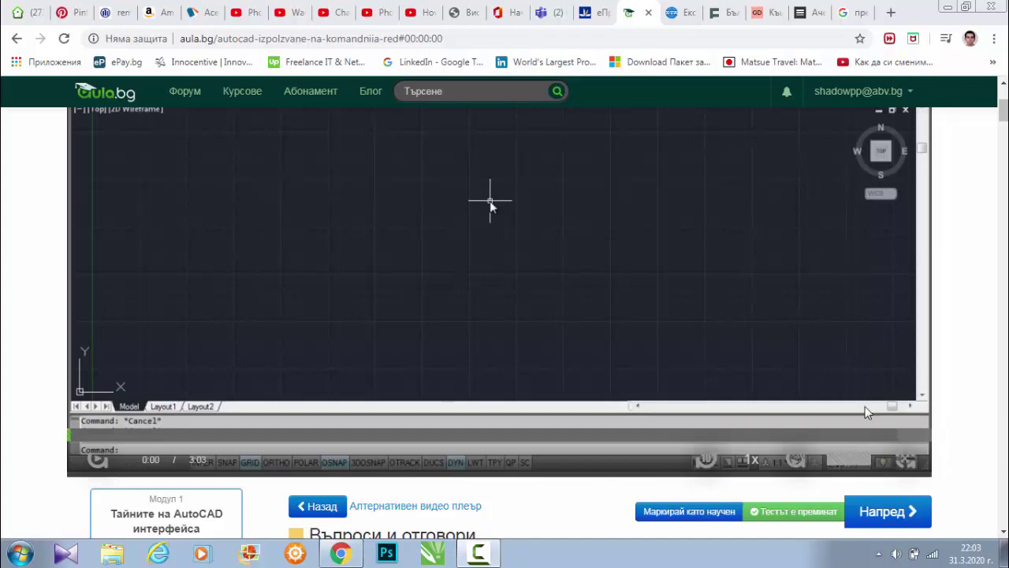
Step: Switch the aula.bg AutoCAD lesson video player to full screen
{"action": "left_click", "coordinate": [906, 461]}
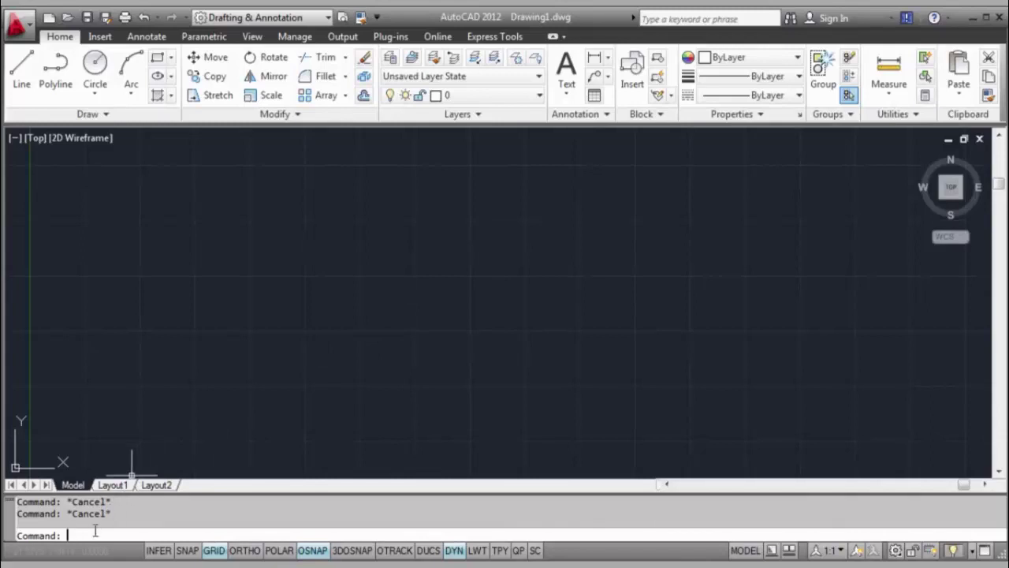
Step: Start the LINE command with 'line' so it prompts for a first point
{"action": "type", "text": "line"}
{"action": "key", "text": "Return"}
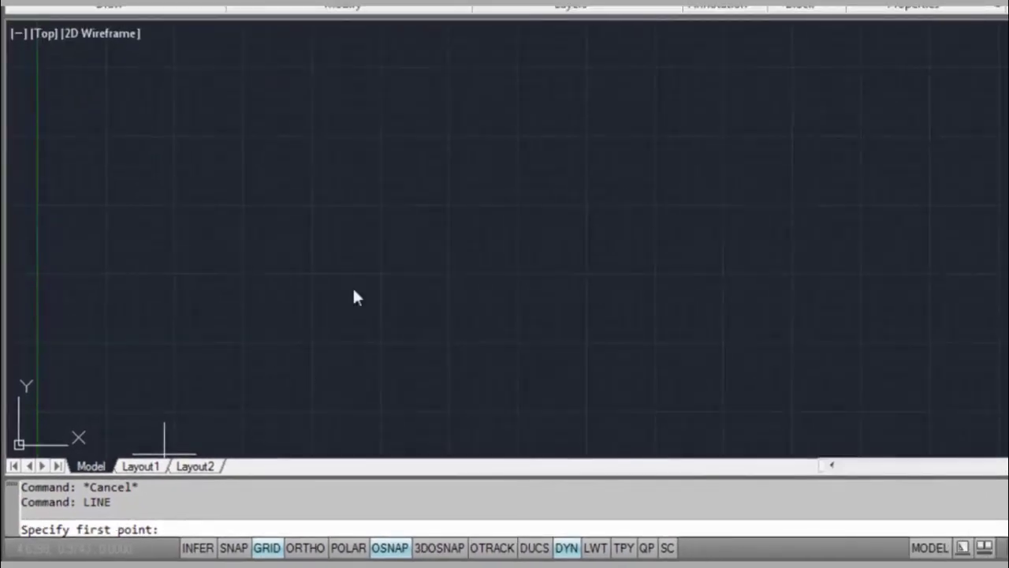
Step: Draw a chain of line segments alternating peaks and valleys across the drawing area
{"action": "left_click", "coordinate": [293, 197]}
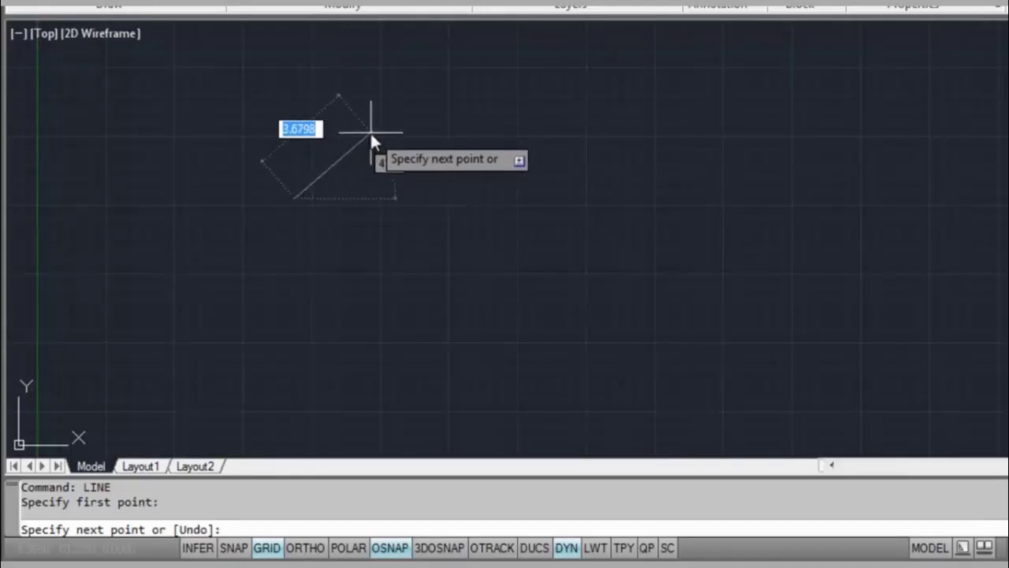
{"action": "left_click", "coordinate": [370, 131]}
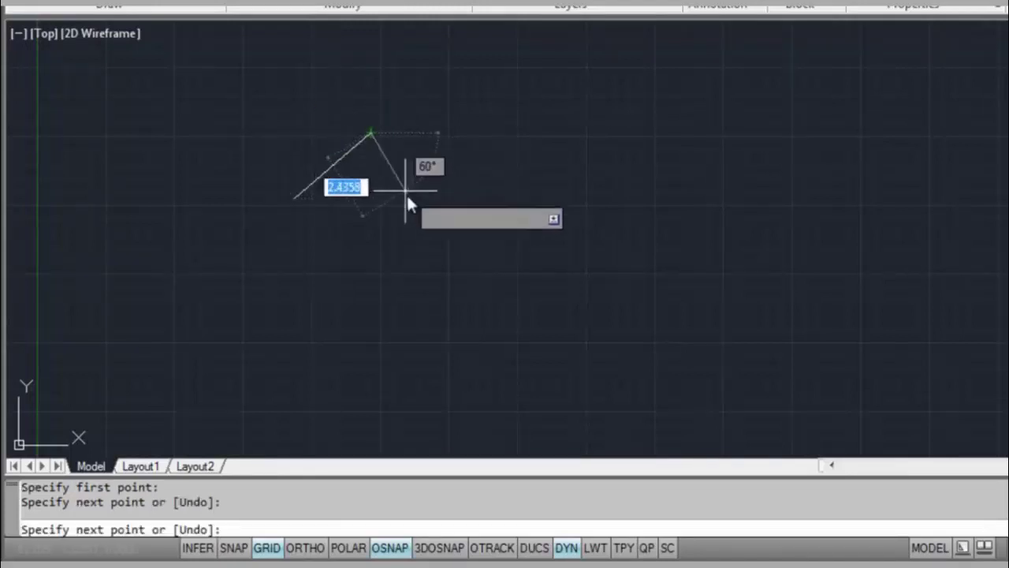
{"action": "left_click", "coordinate": [442, 223]}
{"action": "left_click", "coordinate": [514, 144]}
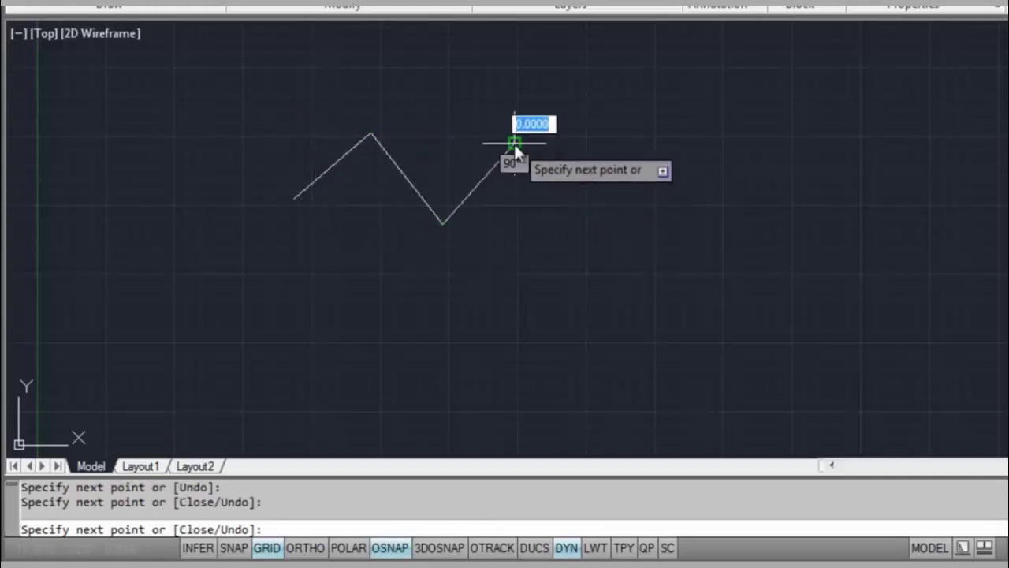
{"action": "left_click", "coordinate": [559, 212]}
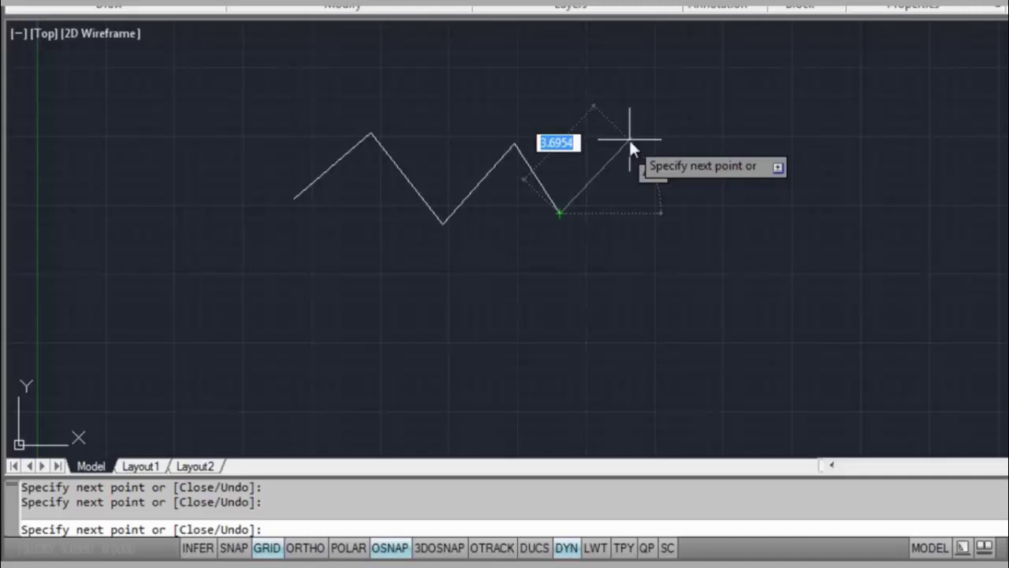
{"action": "left_click", "coordinate": [630, 137]}
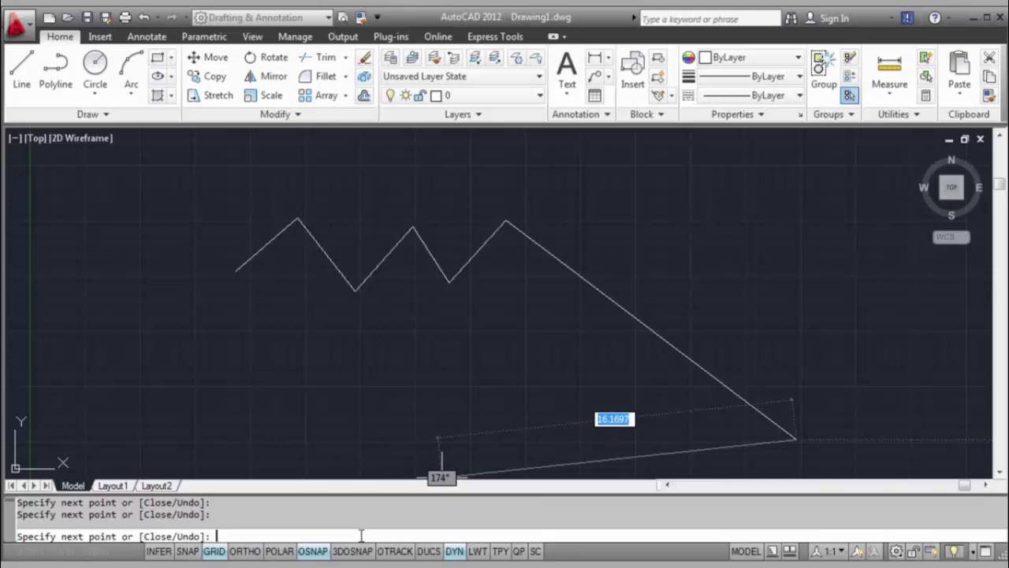
Step: Undo the last zigzag segment and add four new zigzag vertices, the last snapped to an endpoint
{"action": "type", "text": "u"}
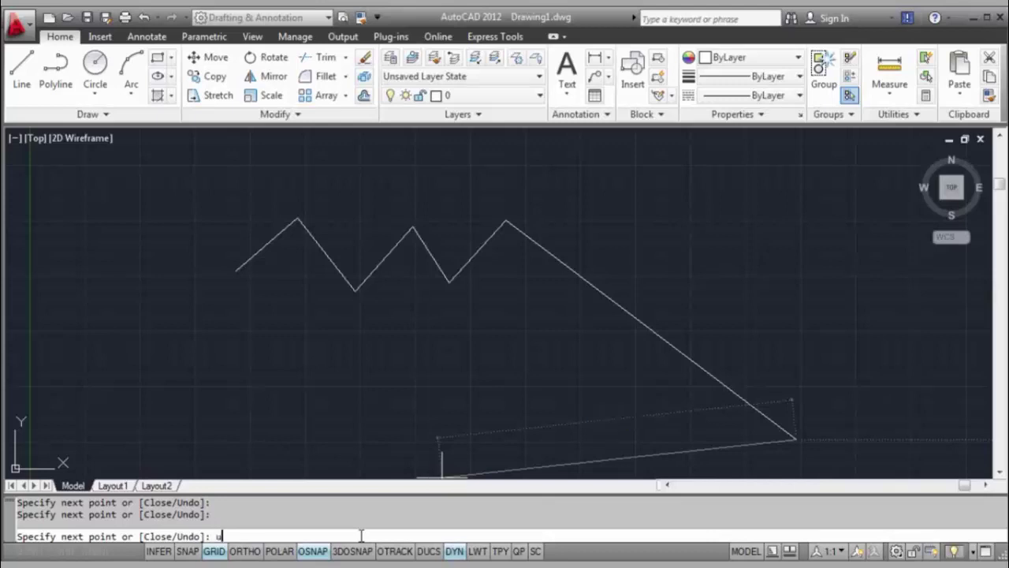
{"action": "key", "text": "Return"}
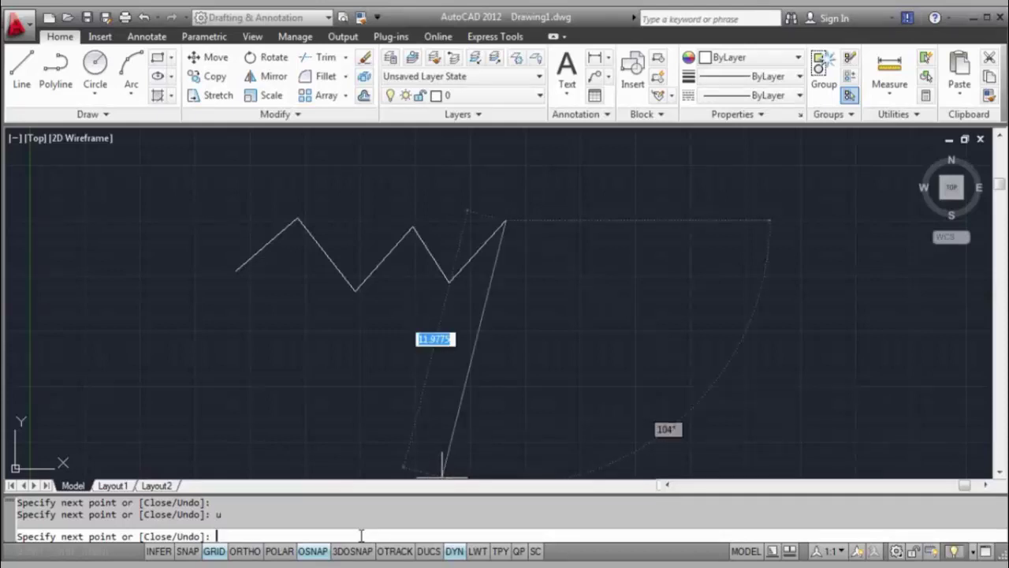
{"action": "left_click", "coordinate": [558, 278]}
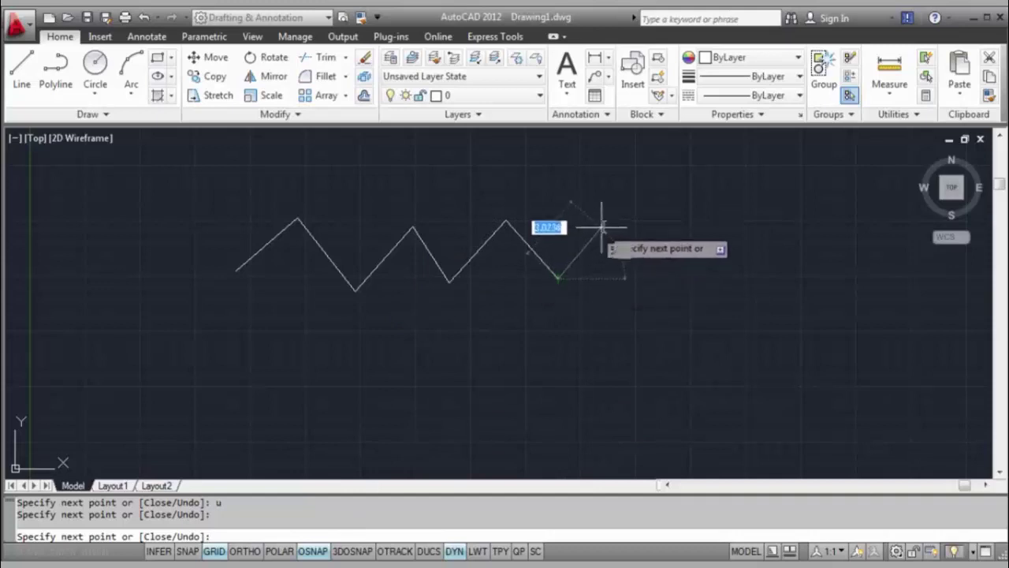
{"action": "left_click", "coordinate": [604, 223]}
{"action": "left_click", "coordinate": [654, 274]}
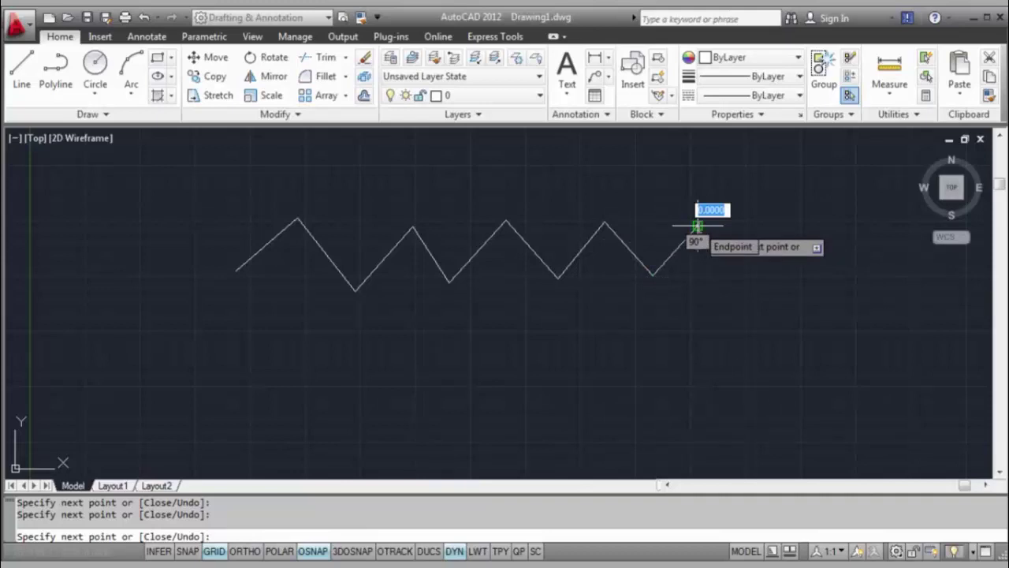
{"action": "left_click", "coordinate": [698, 227]}
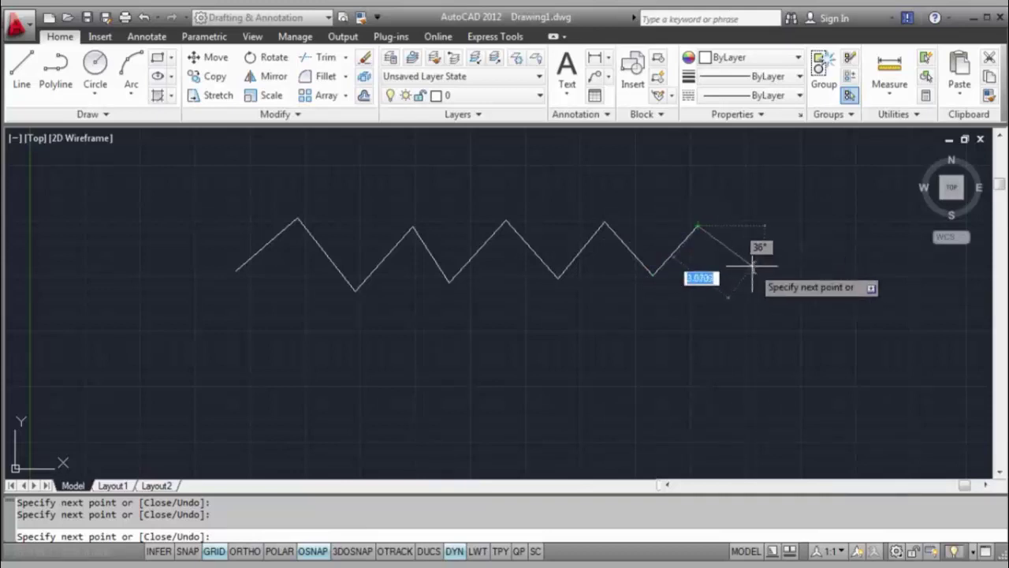
Step: Undo five segments with U, back to the third zigzag valley
{"action": "type", "text": "u"}
{"action": "key", "text": "Return"}
{"action": "type", "text": "u"}
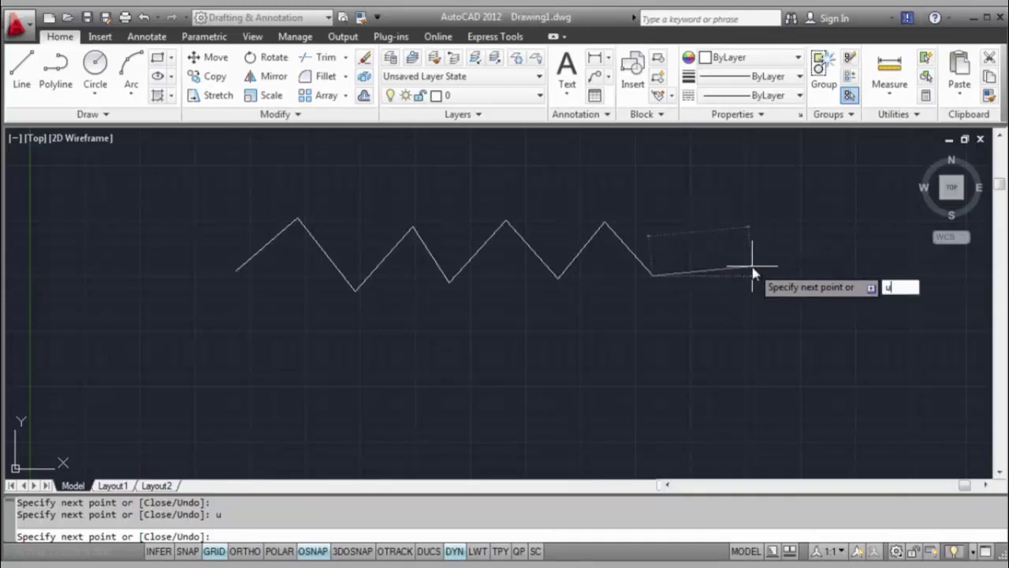
{"action": "key", "text": "Return"}
{"action": "type", "text": "u"}
{"action": "key", "text": "Return"}
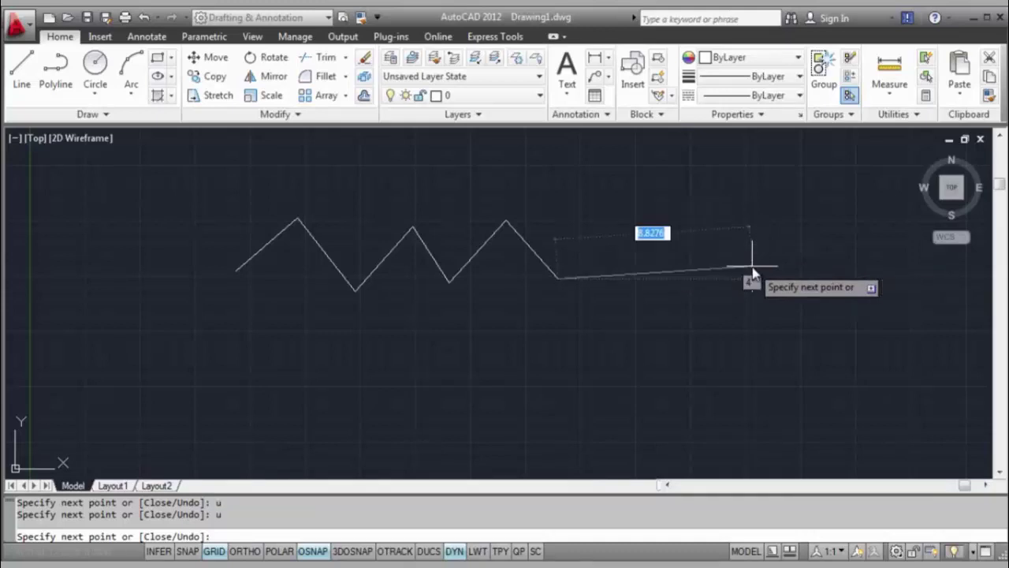
{"action": "type", "text": "u"}
{"action": "key", "text": "Return"}
{"action": "type", "text": "u"}
{"action": "key", "text": "Return"}
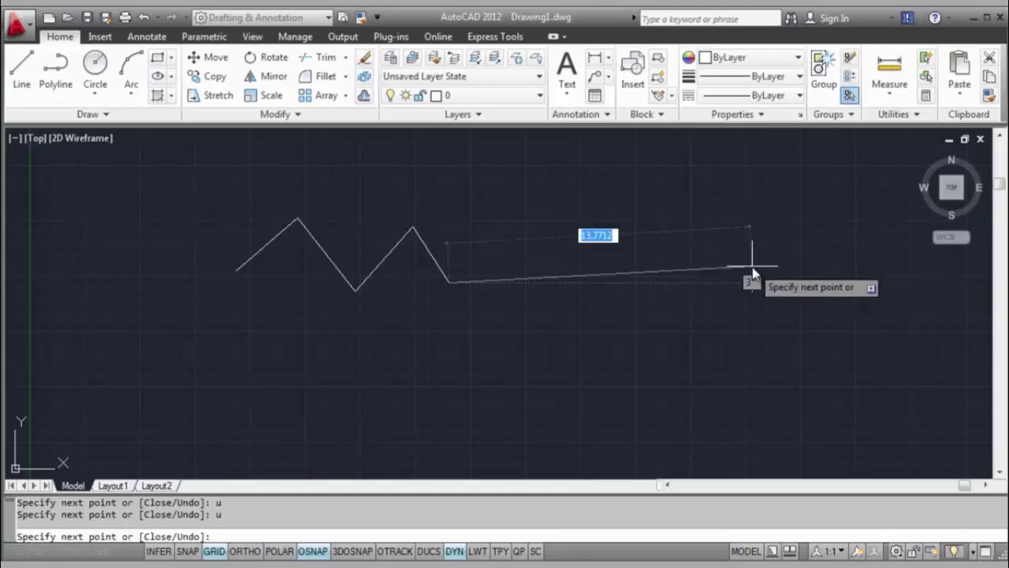
Step: Add bottom, left-point and inner-corner vertices, close the arrow shape with C, and start a new LINE
{"action": "left_click", "coordinate": [329, 400]}
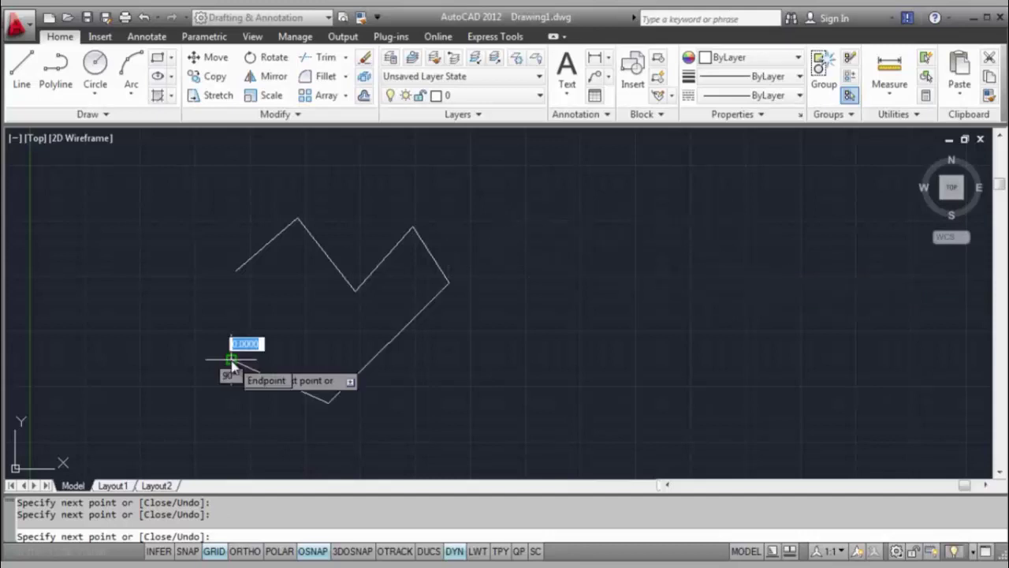
{"action": "left_click", "coordinate": [231, 360]}
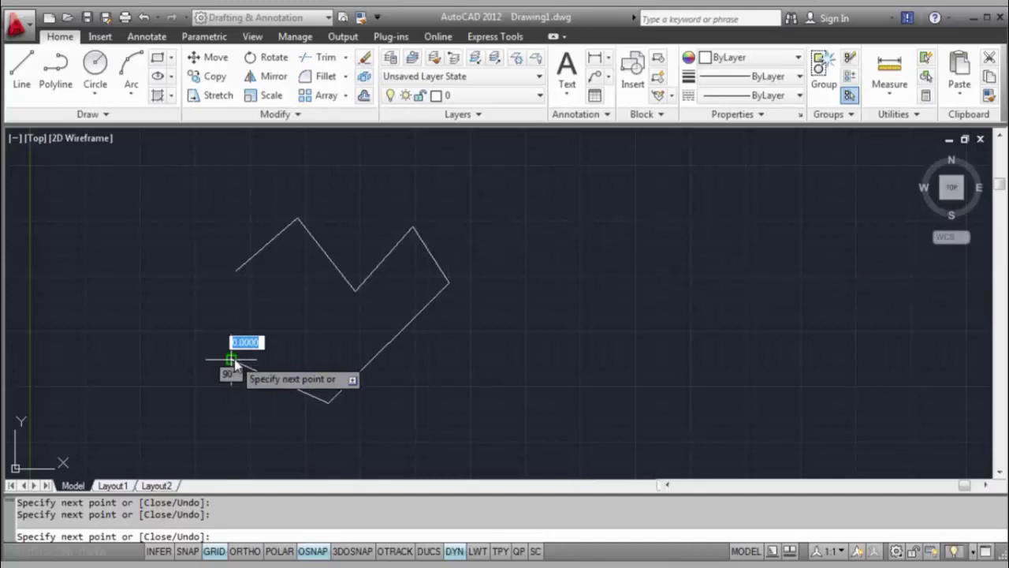
{"action": "left_click", "coordinate": [307, 312]}
{"action": "type", "text": "c"}
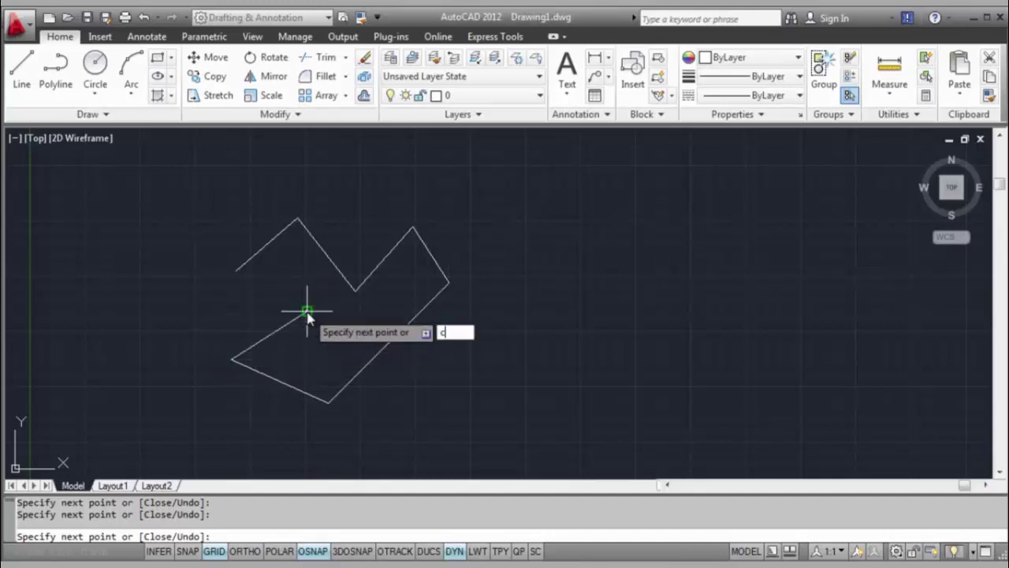
{"action": "key", "text": "Return"}
{"action": "type", "text": "l"}
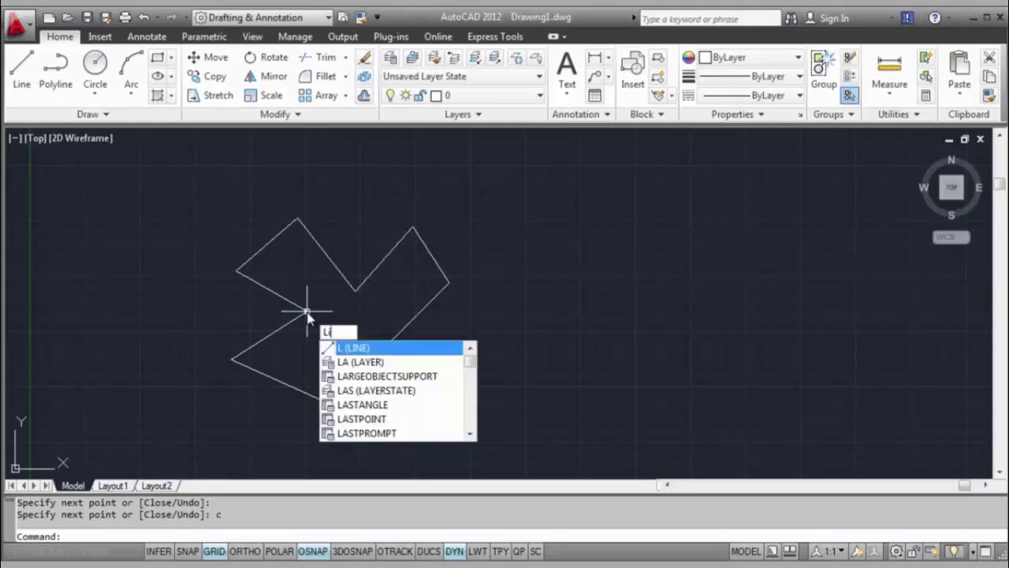
{"action": "type", "text": "ine"}
{"action": "key", "text": "Return"}
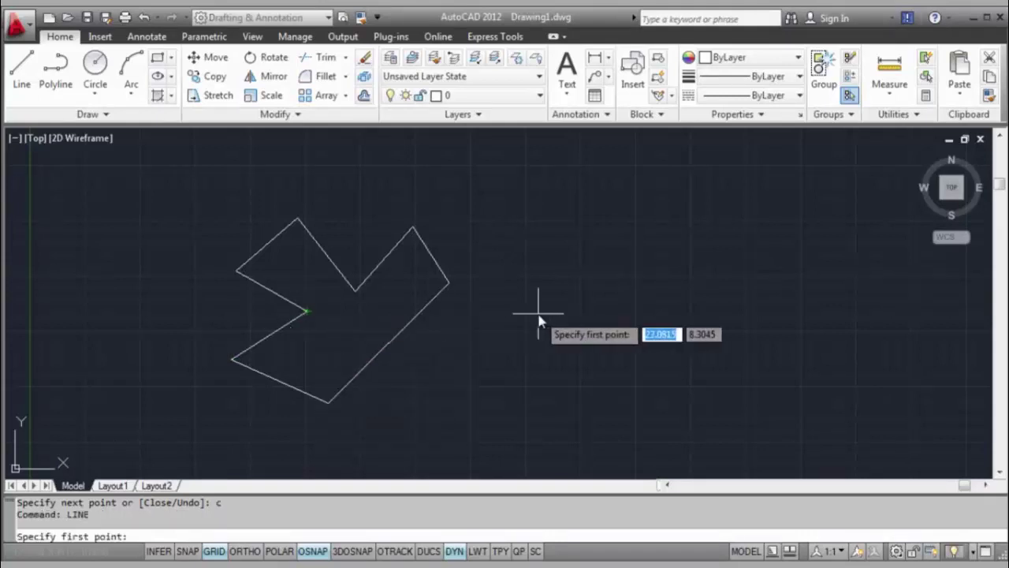
Step: Draw a two-line inverted V to the right of the arrow outline and end LINE
{"action": "left_click", "coordinate": [503, 338]}
{"action": "left_click", "coordinate": [574, 245]}
{"action": "left_click", "coordinate": [633, 332]}
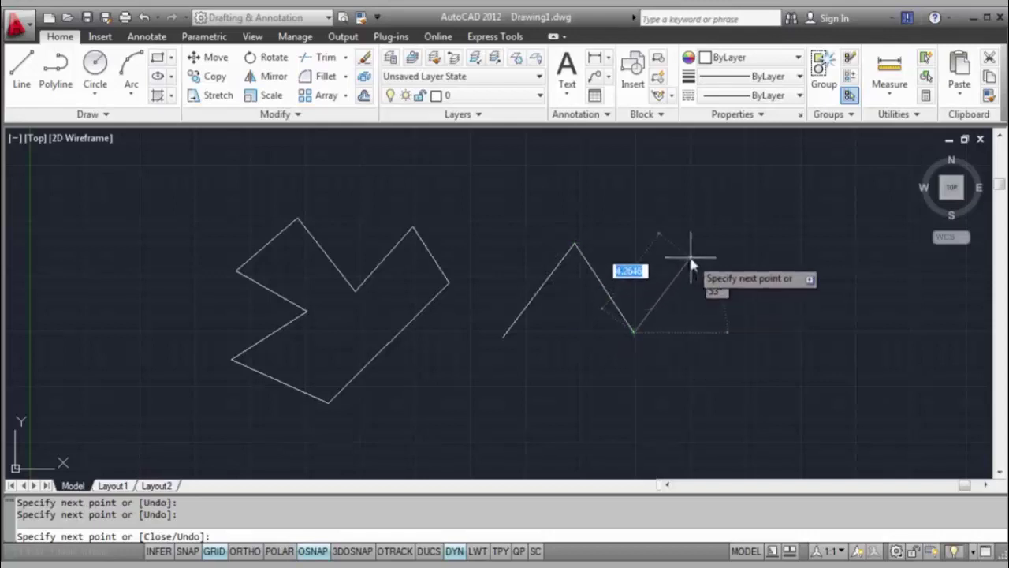
{"action": "key", "text": "Return"}
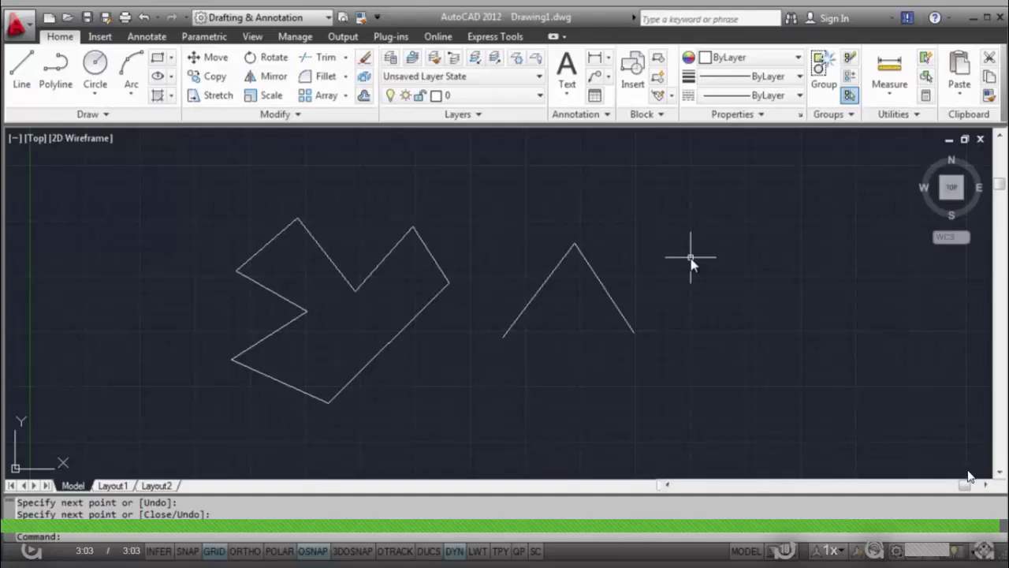
Step: Exit full screen, open Lesson 9 'Фина настройка на AutoCAD' and scroll to its video
{"action": "left_click", "coordinate": [983, 551]}
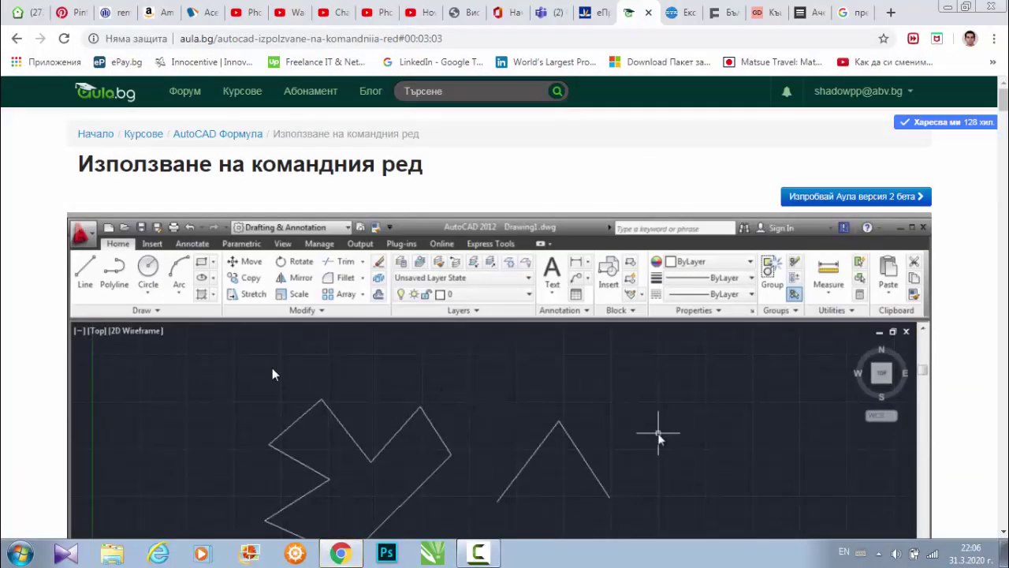
{"action": "scroll", "coordinate": [225, 362], "scroll_direction": "down", "scroll_amount": 6}
{"action": "scroll", "coordinate": [157, 368], "scroll_direction": "down", "scroll_amount": 4}
{"action": "scroll", "coordinate": [156, 369], "scroll_direction": "down", "scroll_amount": 1}
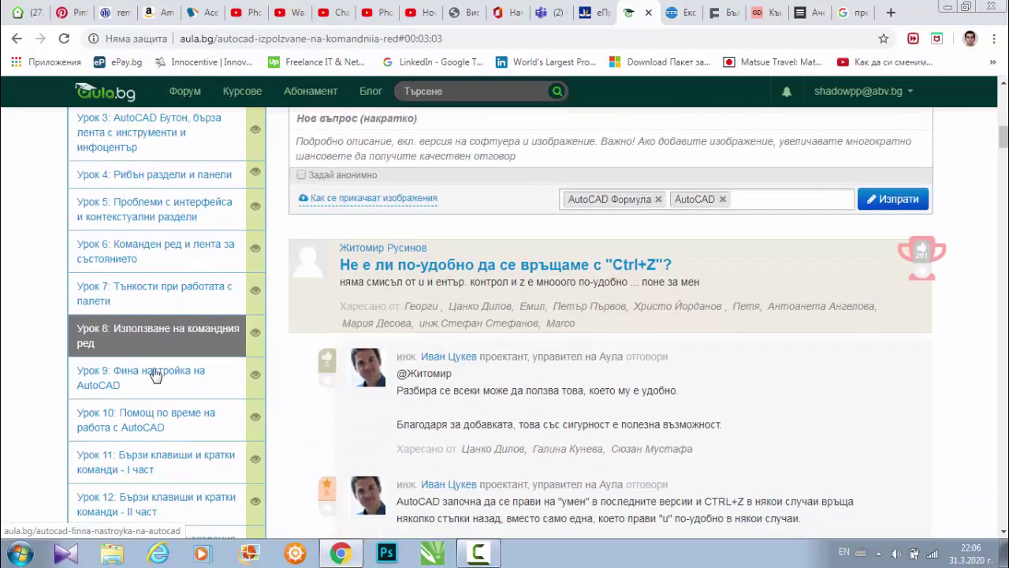
{"action": "left_click", "coordinate": [160, 354]}
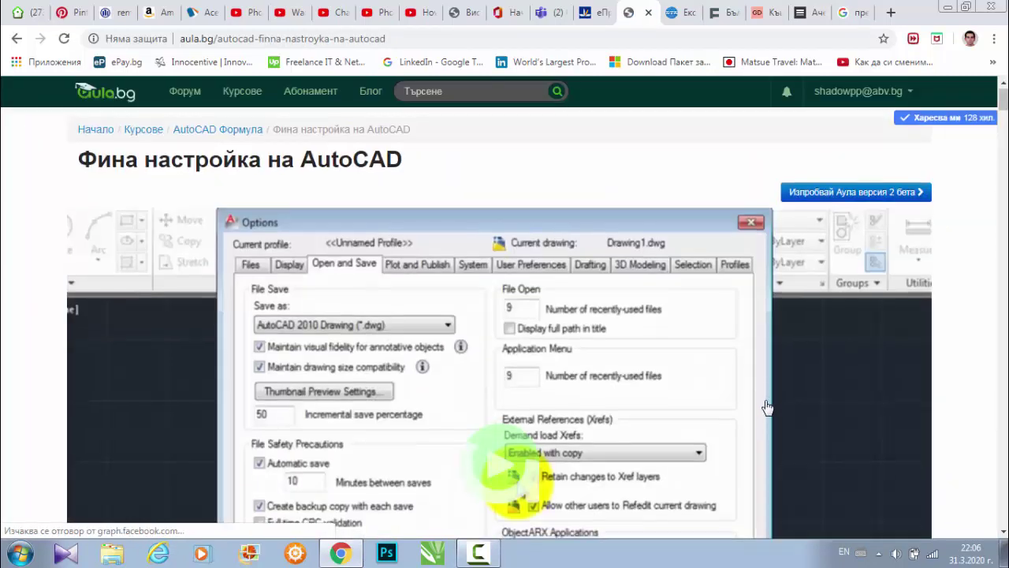
{"action": "scroll", "coordinate": [763, 393], "scroll_direction": "down", "scroll_amount": 3}
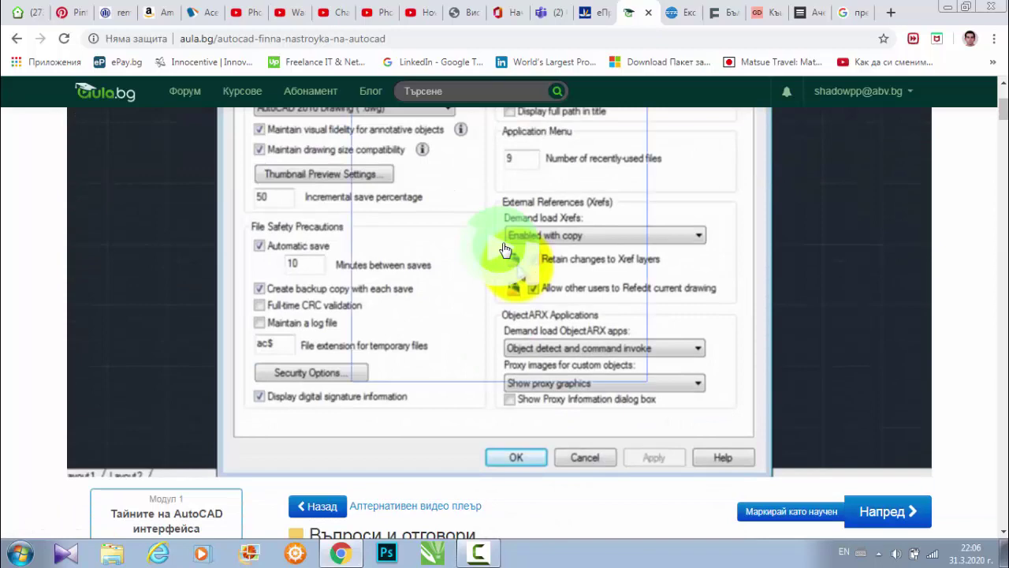
Step: Play the Lesson 9 video full screen, reaching the Open and Save options
{"action": "left_click", "coordinate": [873, 404]}
{"action": "left_click", "coordinate": [906, 461]}
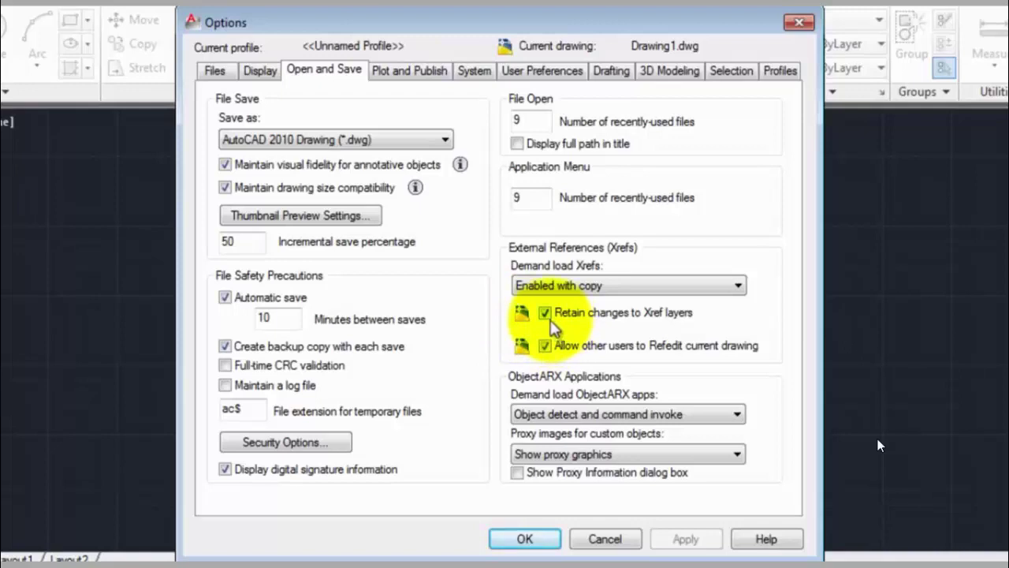
Step: Review the Plot and Publish and System tabs, then open Drafting's Drawing Window Colors dialog
{"action": "left_click", "coordinate": [414, 69]}
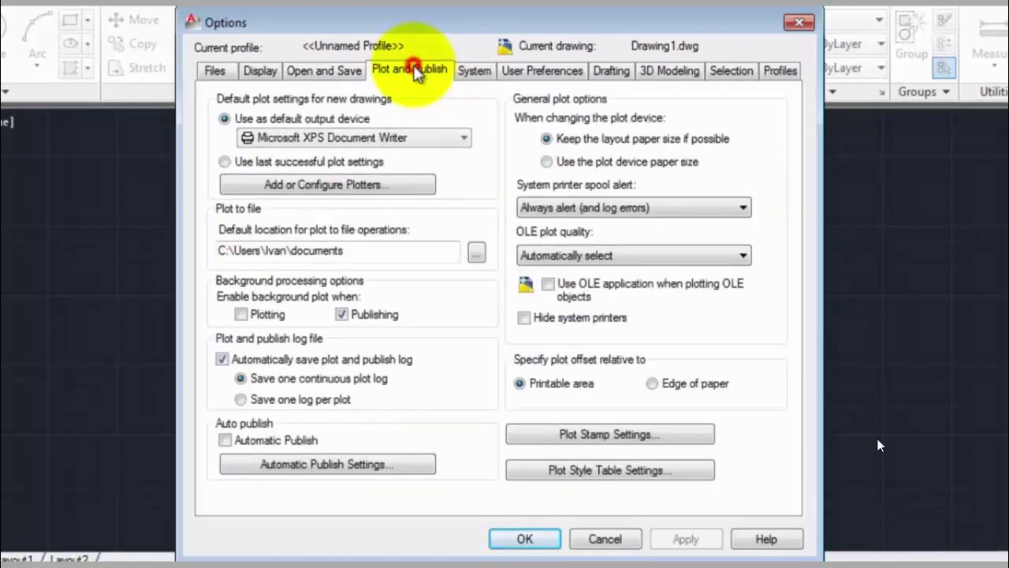
{"action": "left_click", "coordinate": [471, 73]}
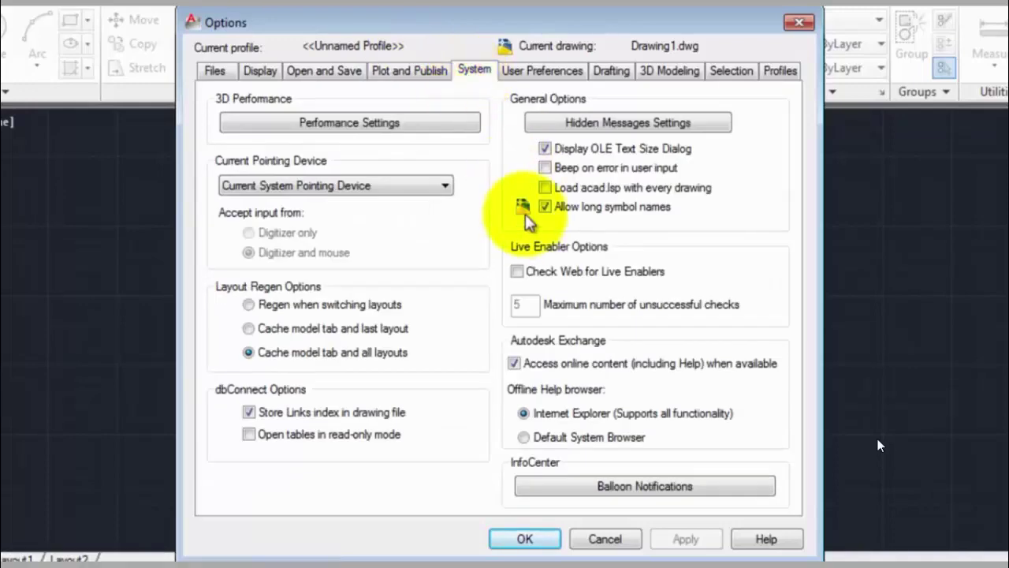
{"action": "left_click", "coordinate": [402, 73]}
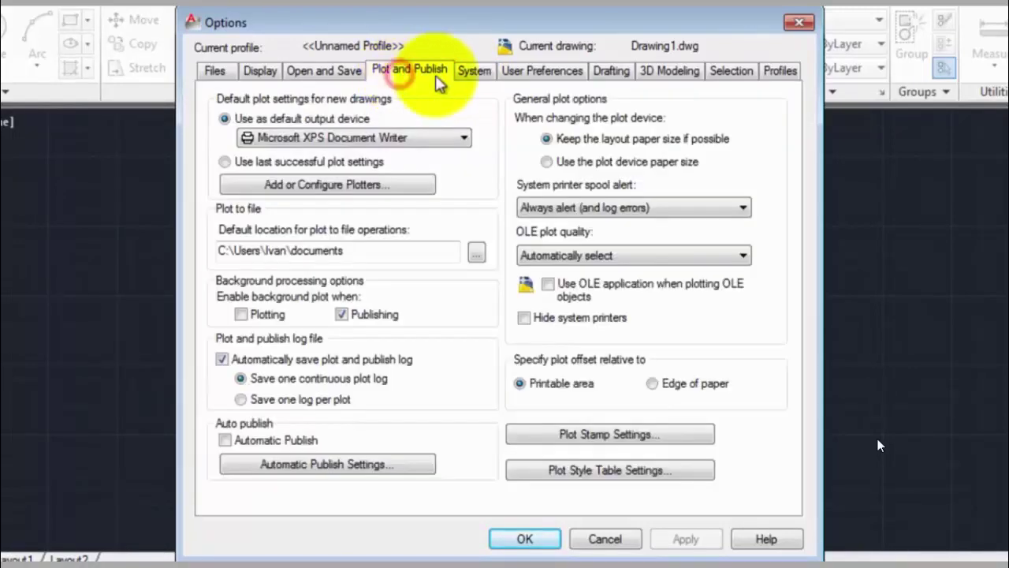
{"action": "left_click", "coordinate": [472, 73]}
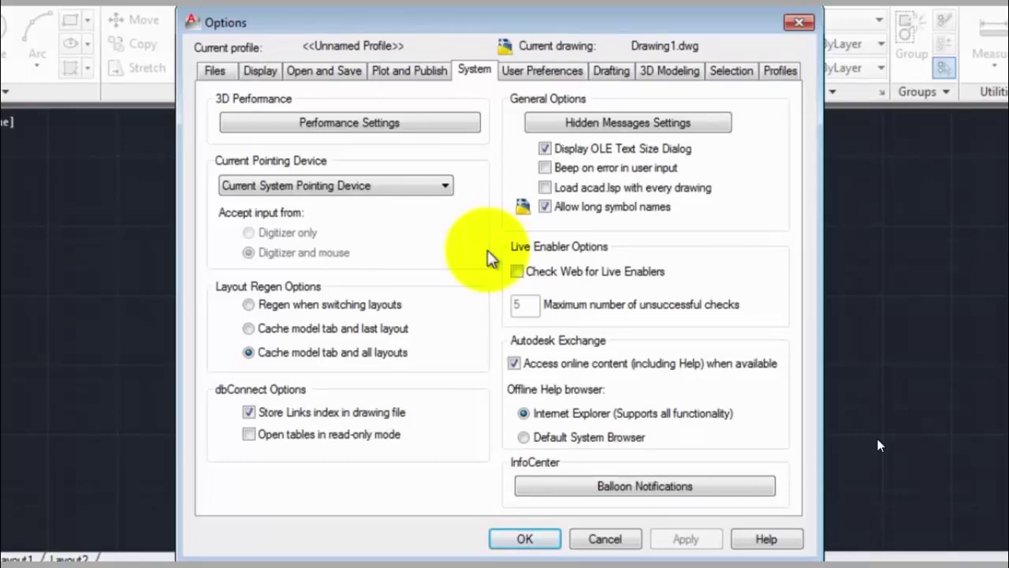
{"action": "left_click", "coordinate": [612, 71]}
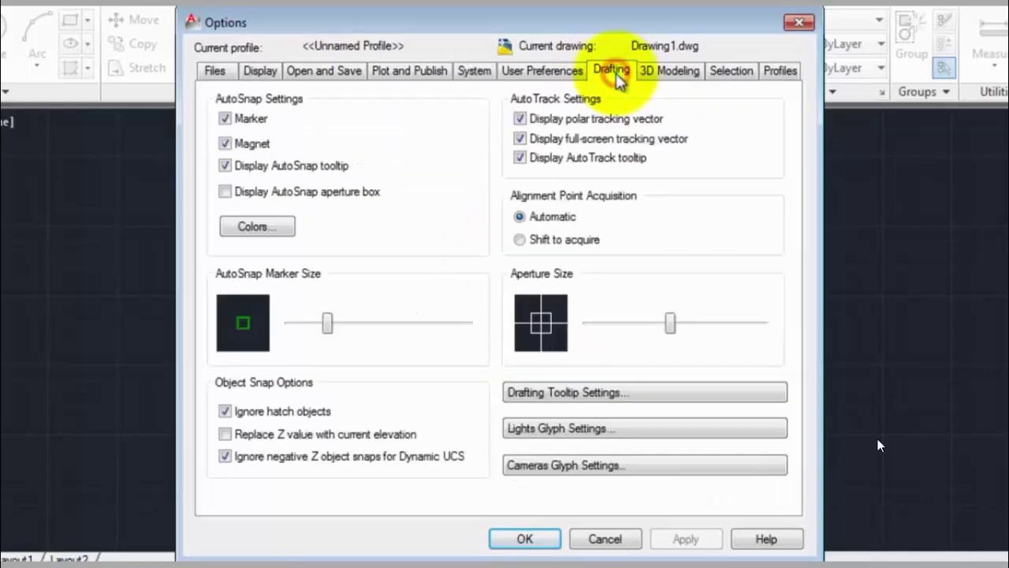
{"action": "left_click", "coordinate": [275, 226]}
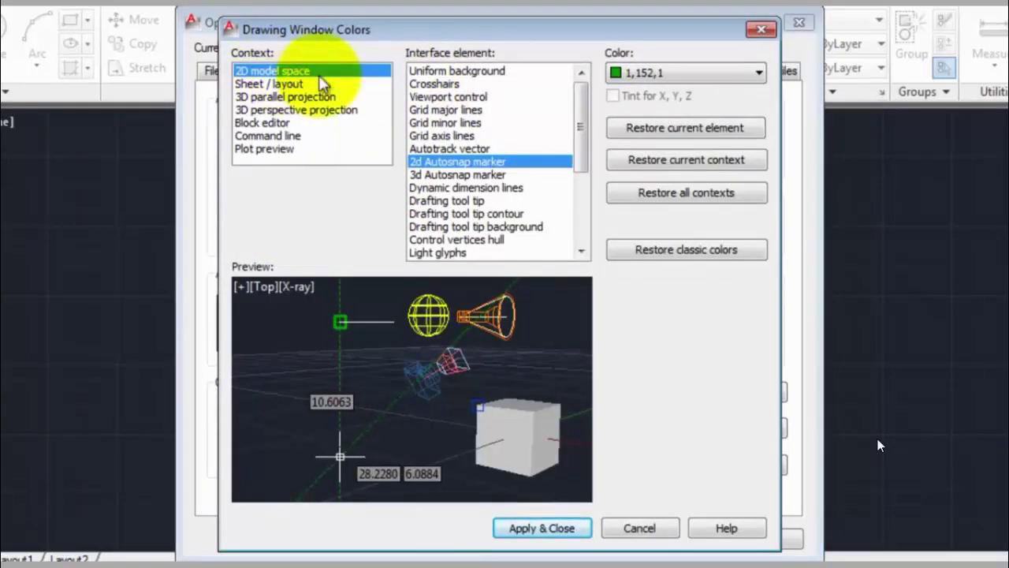
Step: Set the 2D model space uniform background to true colour 33,40,48
{"action": "left_click", "coordinate": [440, 73]}
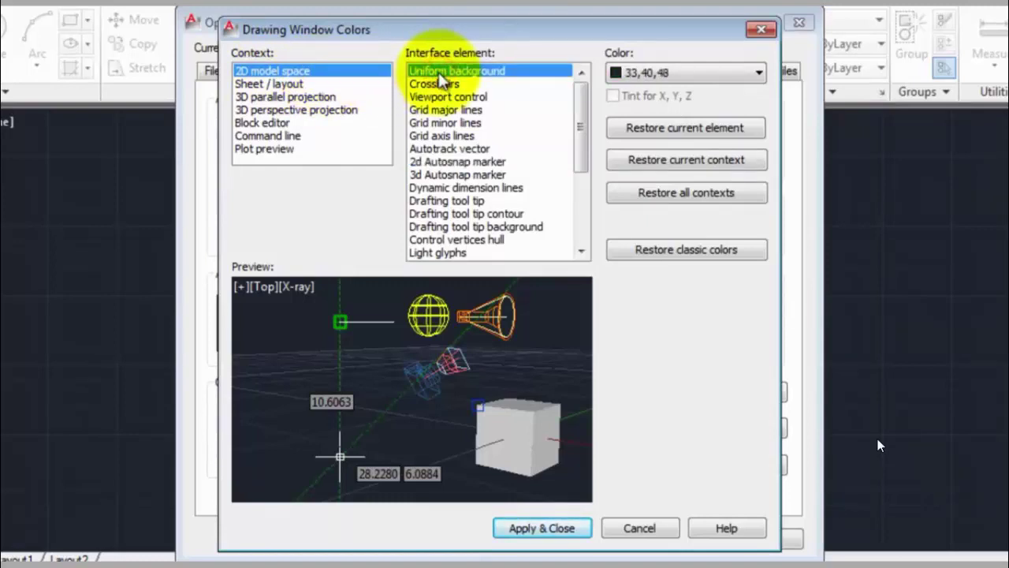
{"action": "left_click", "coordinate": [705, 77]}
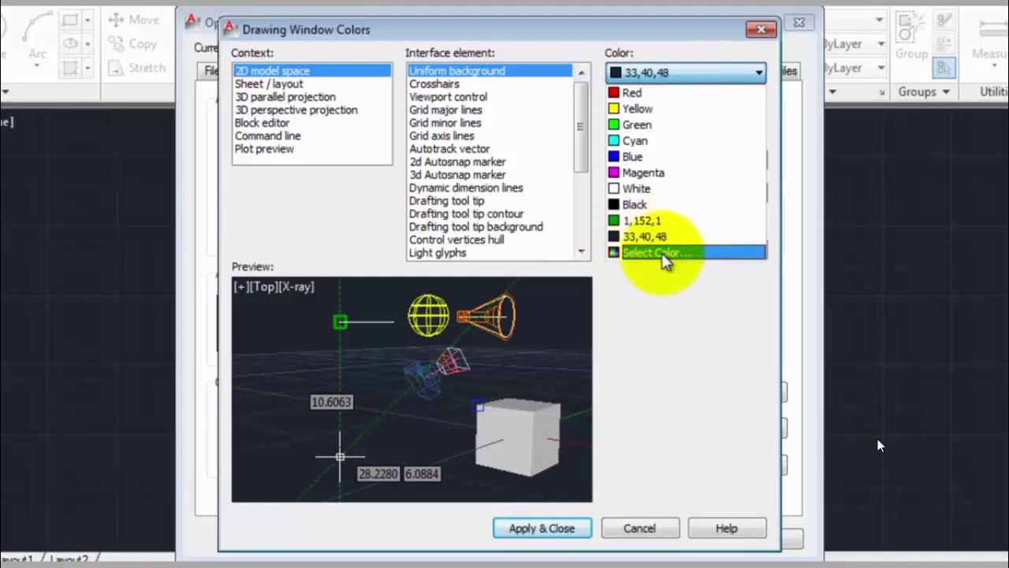
{"action": "left_click", "coordinate": [663, 254]}
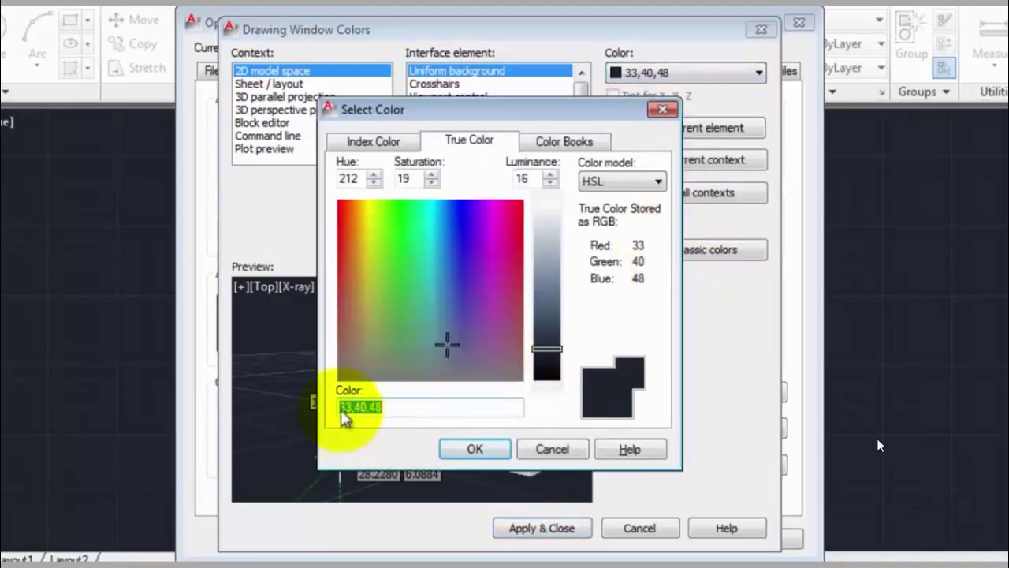
{"action": "left_click", "coordinate": [383, 410]}
{"action": "left_click_drag", "start_coordinate": [399, 408], "coordinate": [324, 406]}
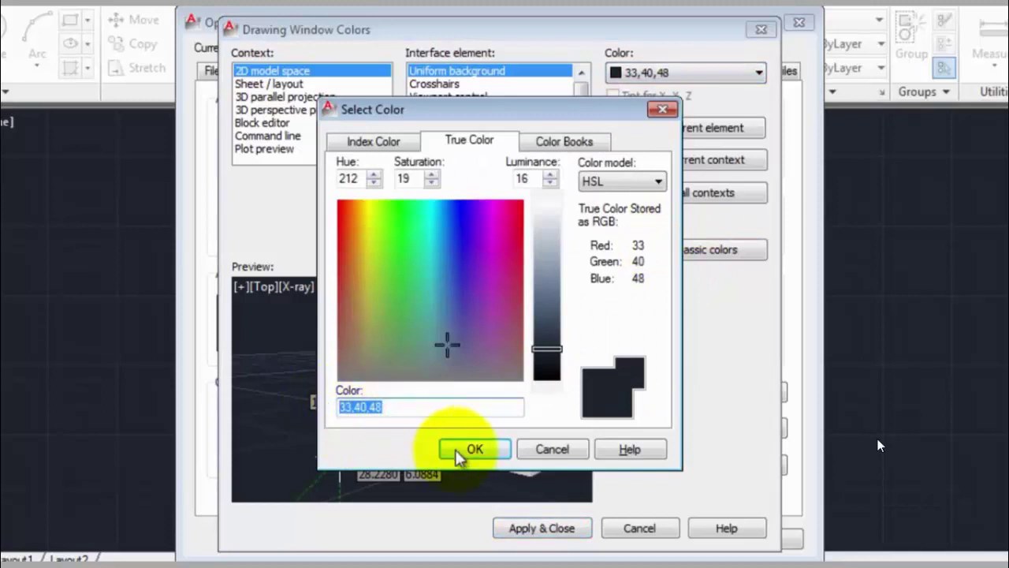
{"action": "left_click", "coordinate": [478, 449]}
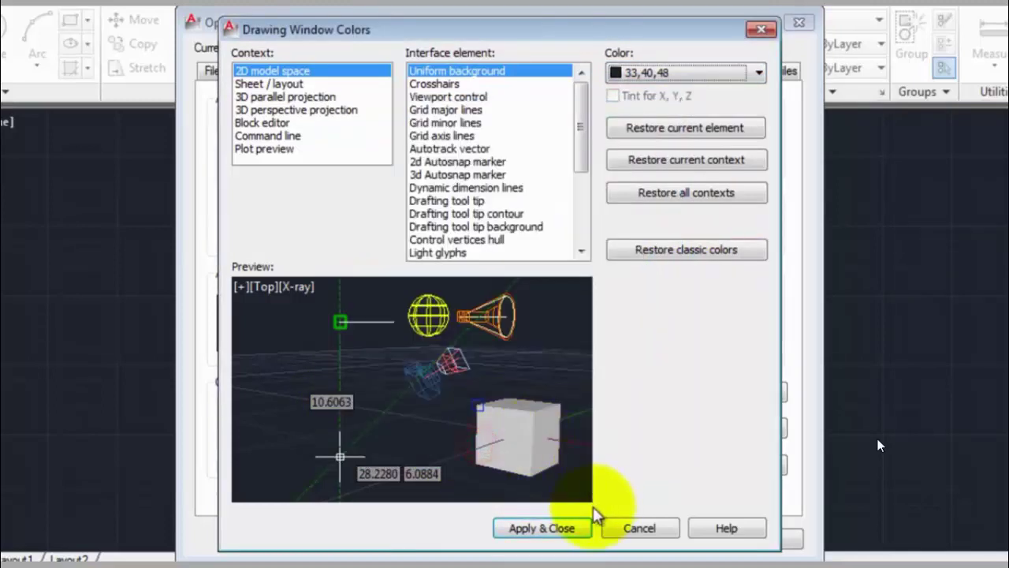
Step: Apply and close the window colours, then enlarge the Drafting aperture size slightly
{"action": "left_click", "coordinate": [552, 528]}
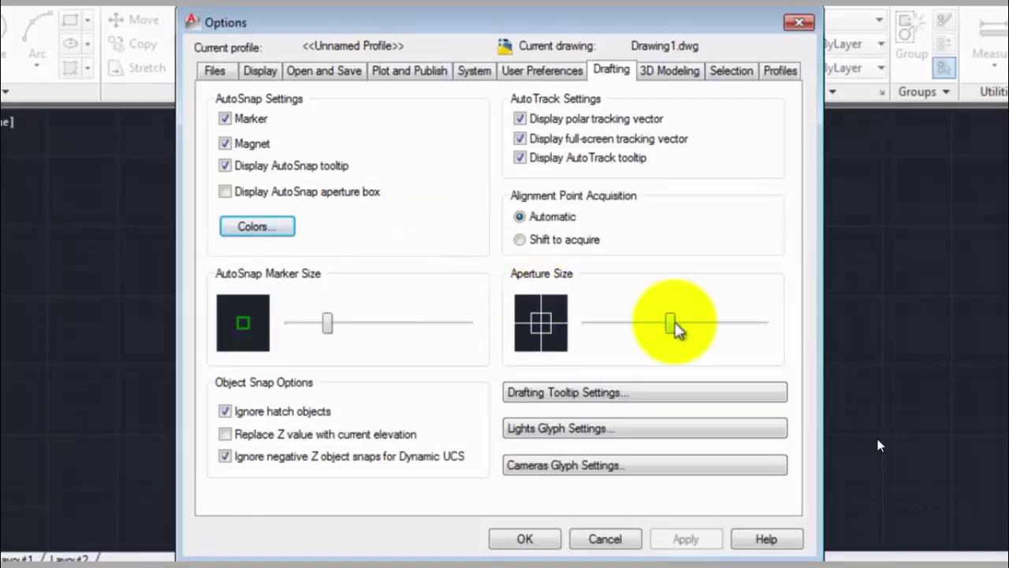
{"action": "mouse_move", "coordinate": [671, 323]}
{"action": "left_mouse_down"}
{"action": "mouse_move", "coordinate": [716, 329]}
{"action": "mouse_move", "coordinate": [679, 335]}
{"action": "left_mouse_up"}
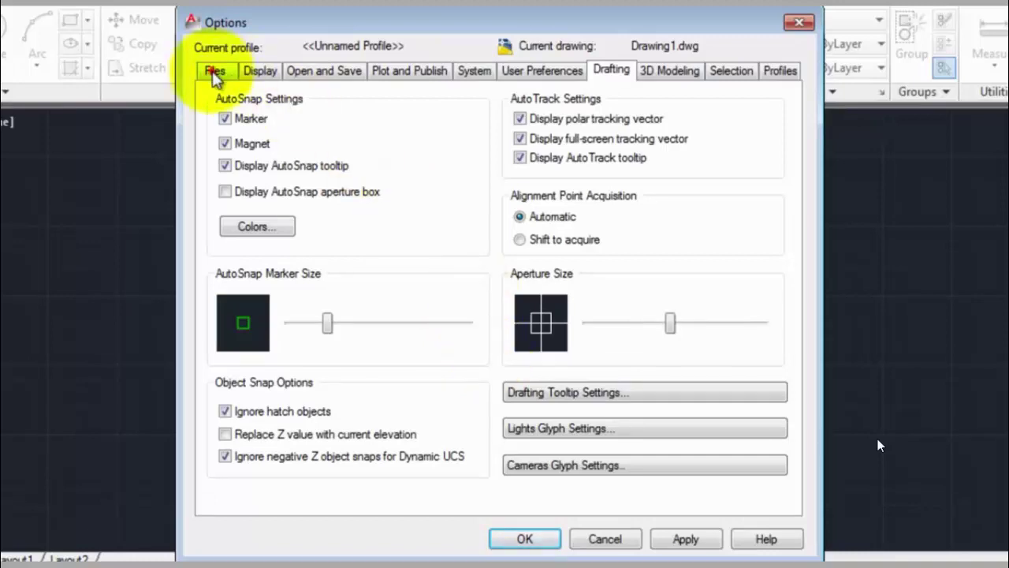
Step: On the Files tab, expand Tool Palettes File Locations to view its folder path, then collapse it
{"action": "left_click", "coordinate": [214, 72]}
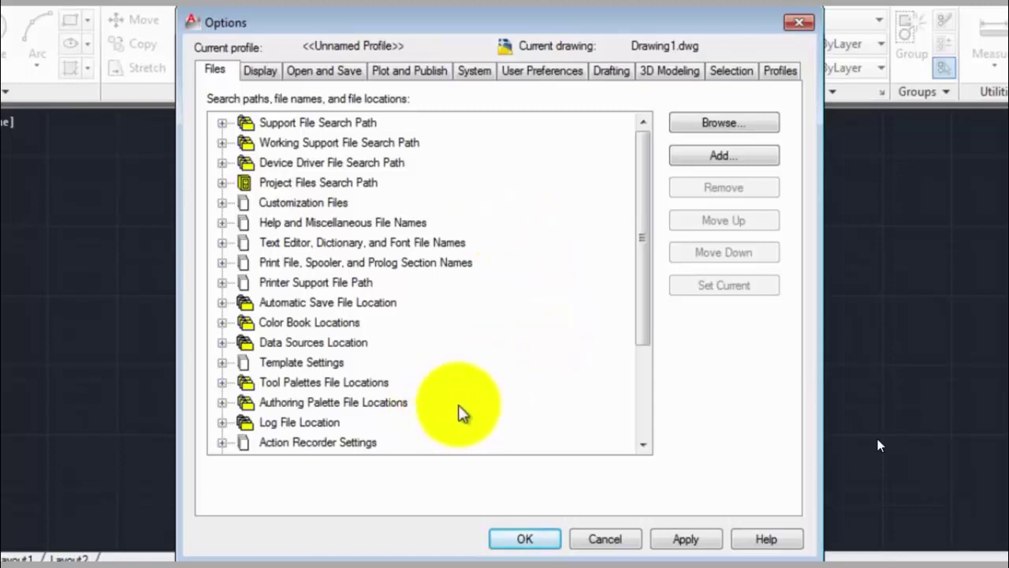
{"action": "left_click", "coordinate": [292, 384]}
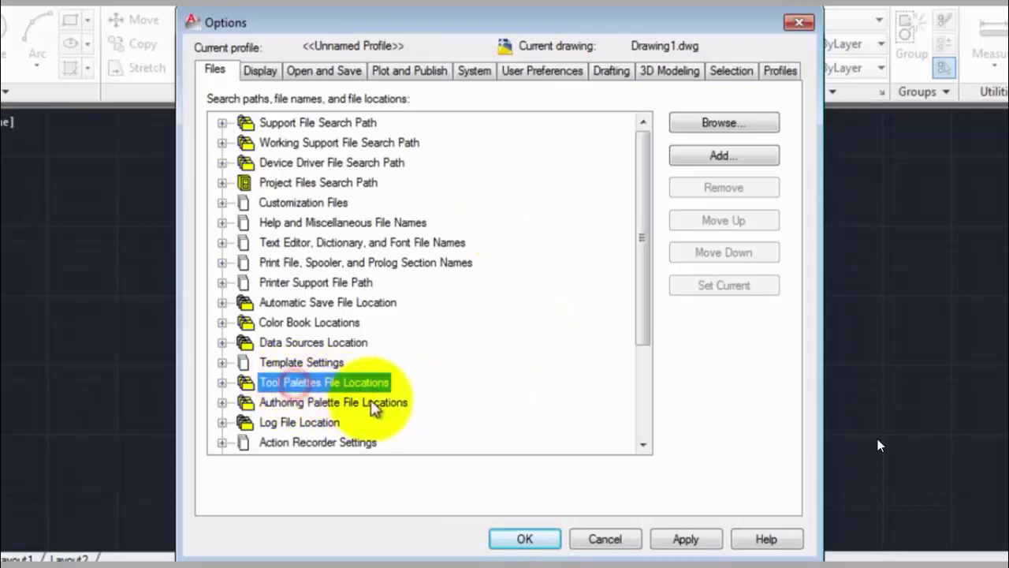
{"action": "left_click", "coordinate": [222, 383]}
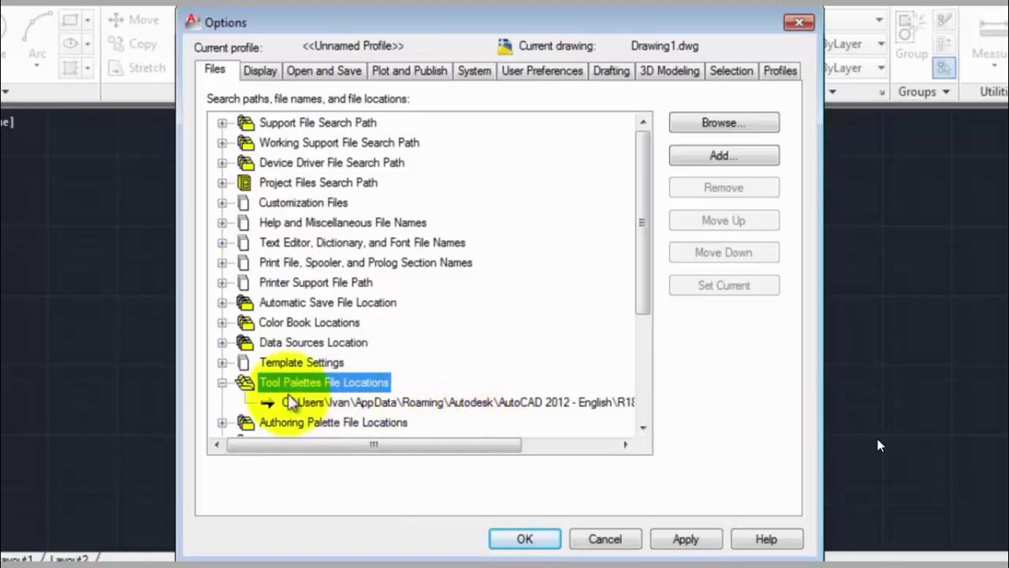
{"action": "left_click", "coordinate": [223, 382]}
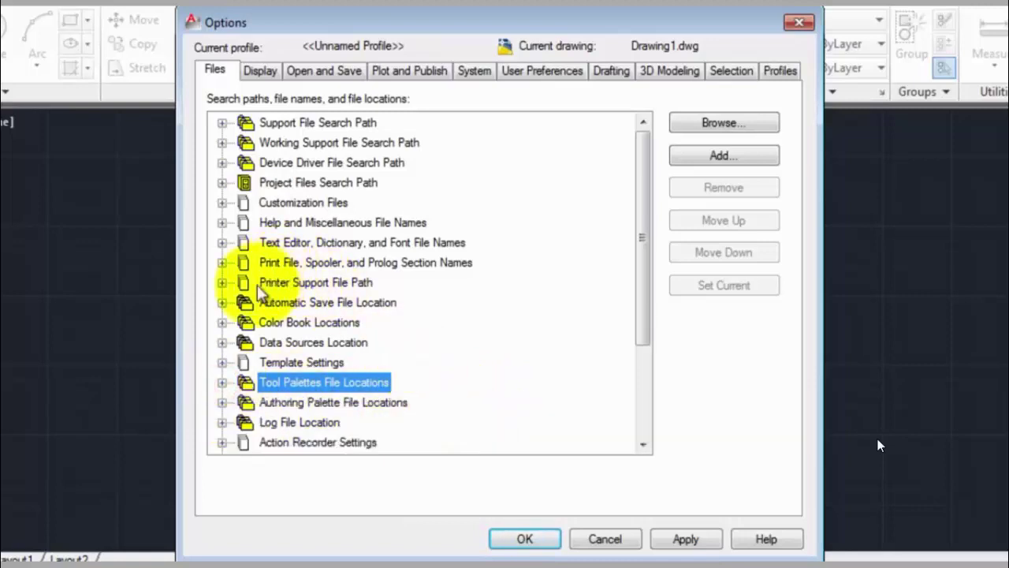
Step: Expand Printer Support File Path to reveal the printer configuration and description folder paths
{"action": "left_click", "coordinate": [222, 282]}
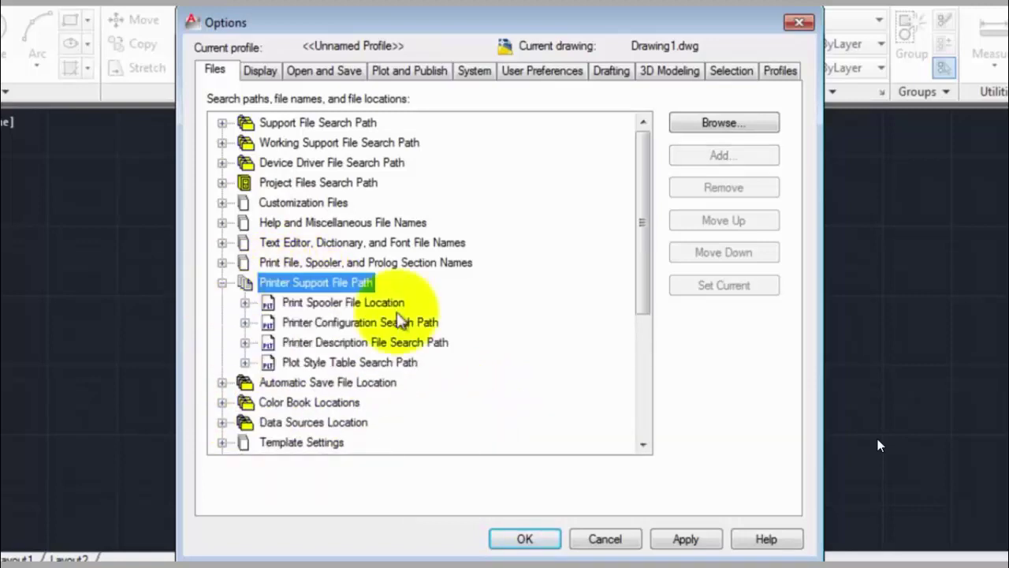
{"action": "left_click", "coordinate": [313, 323]}
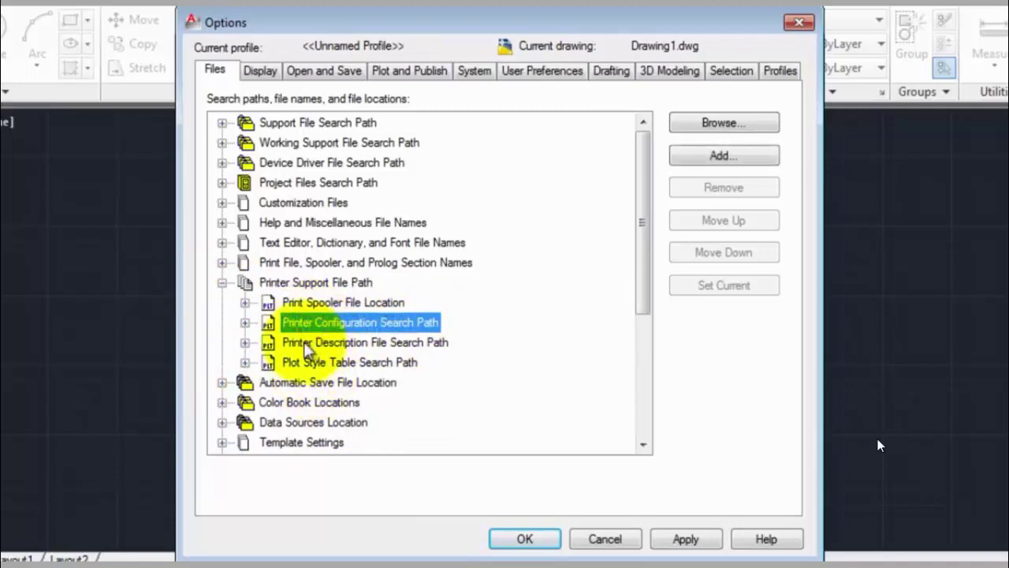
{"action": "left_click", "coordinate": [293, 342]}
{"action": "left_click", "coordinate": [300, 323]}
{"action": "left_click", "coordinate": [244, 323]}
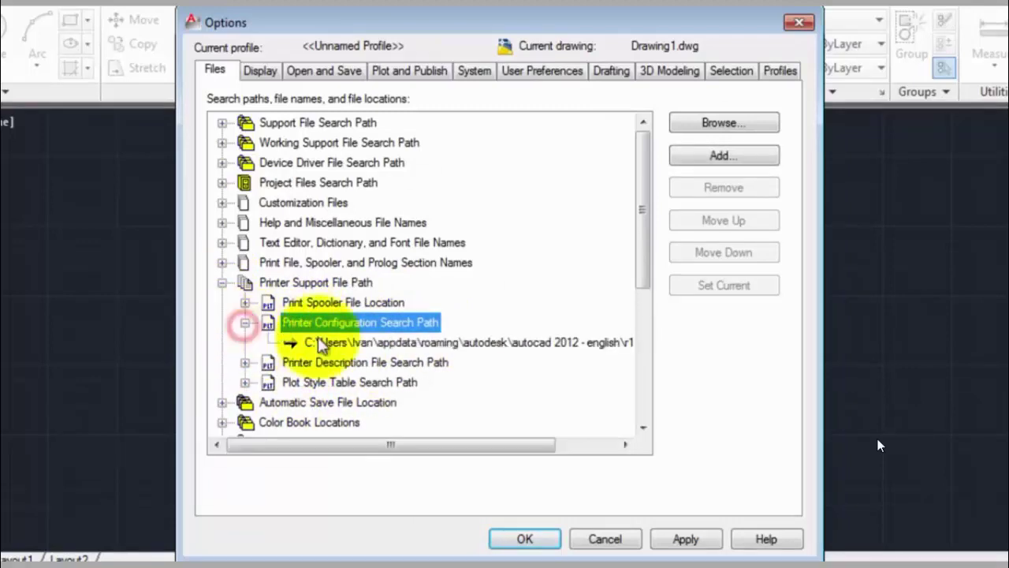
{"action": "left_click", "coordinate": [335, 362]}
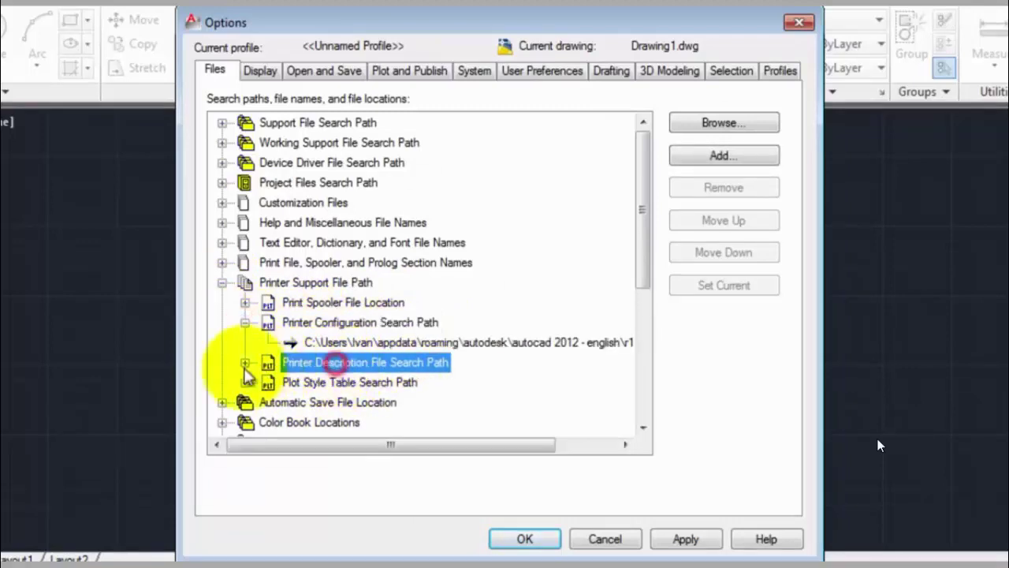
{"action": "left_click", "coordinate": [245, 362]}
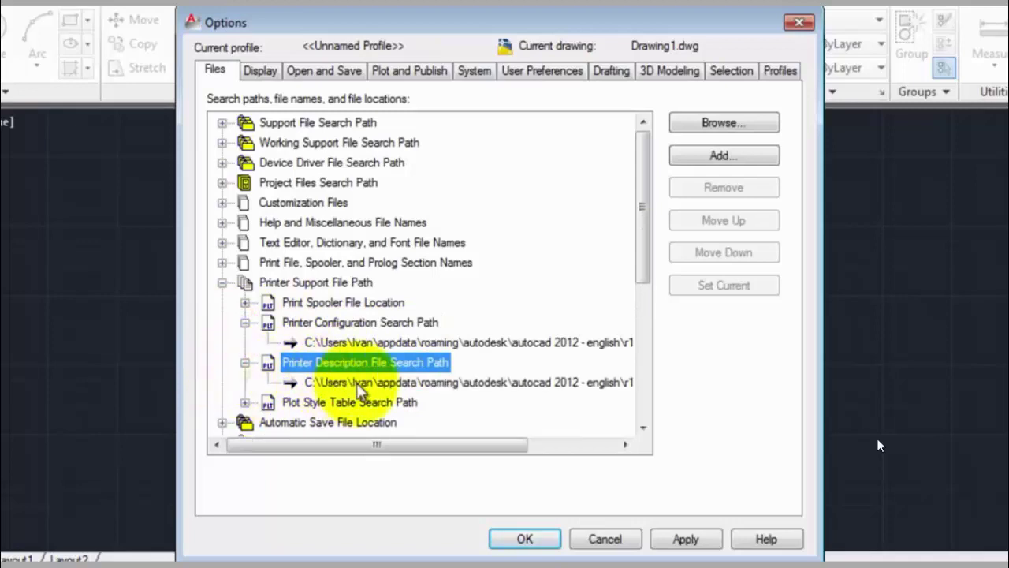
Step: Check the Plot Style Table Search Path, collapse the printer support group, and switch to Open and Save
{"action": "left_click", "coordinate": [244, 362]}
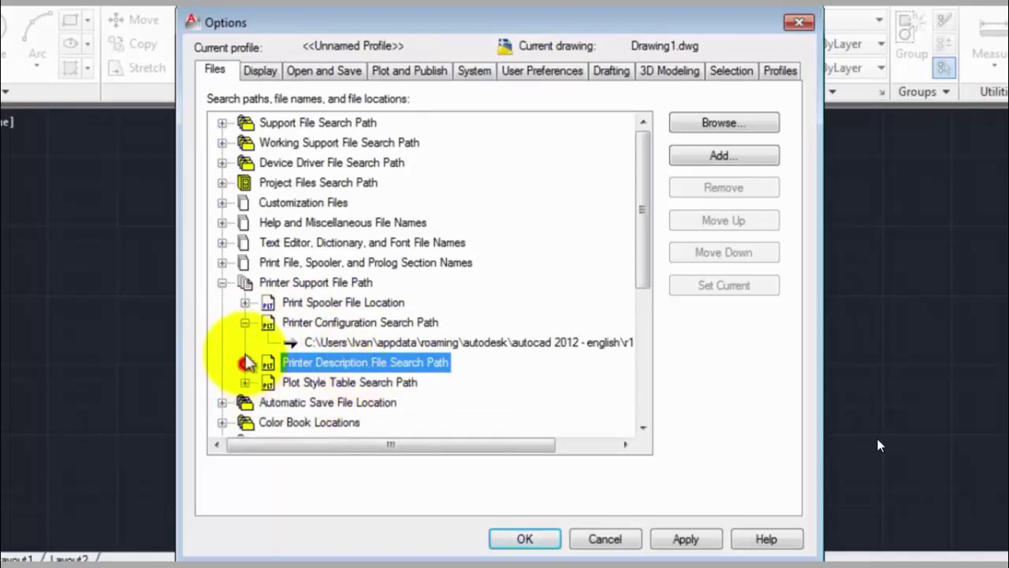
{"action": "left_click", "coordinate": [244, 323]}
{"action": "left_click", "coordinate": [245, 362]}
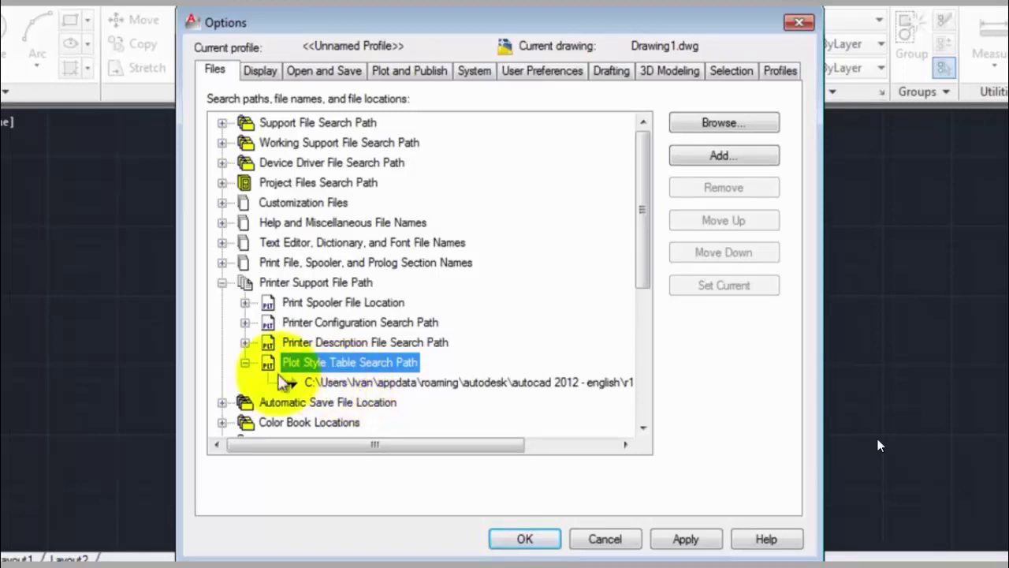
{"action": "left_click", "coordinate": [245, 362]}
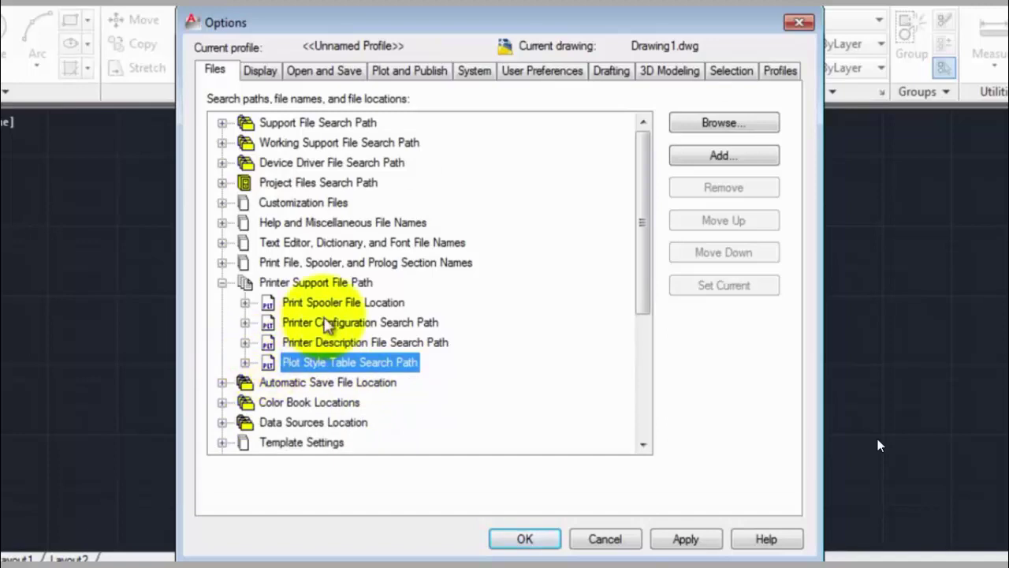
{"action": "left_click", "coordinate": [223, 282]}
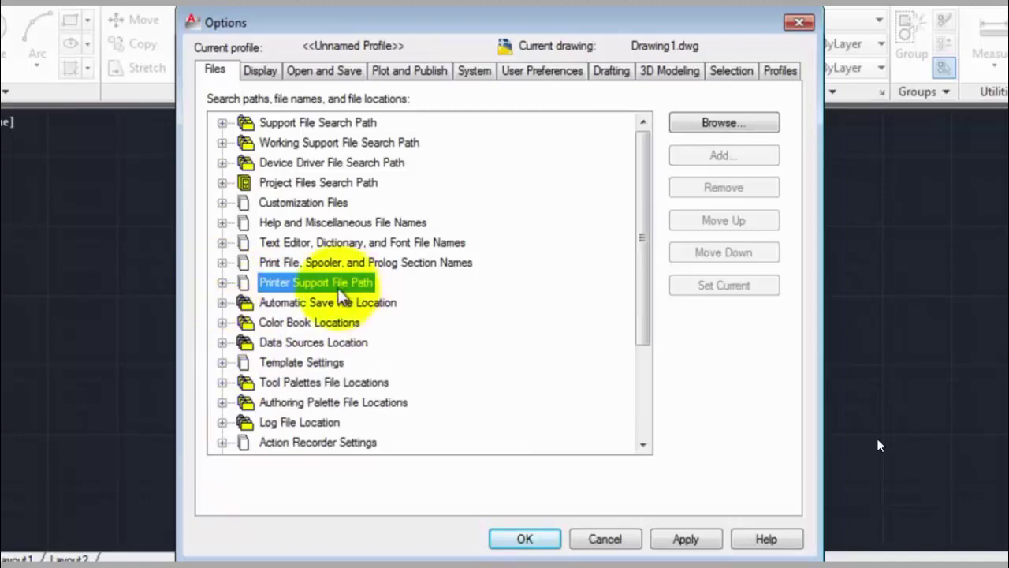
{"action": "left_click", "coordinate": [331, 74]}
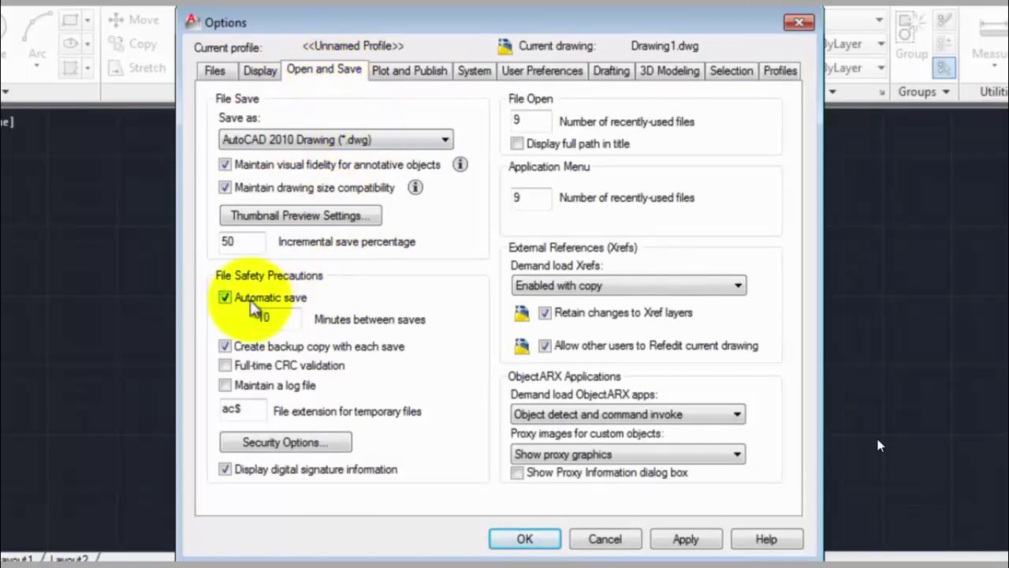
{"action": "double_click", "coordinate": [261, 317]}
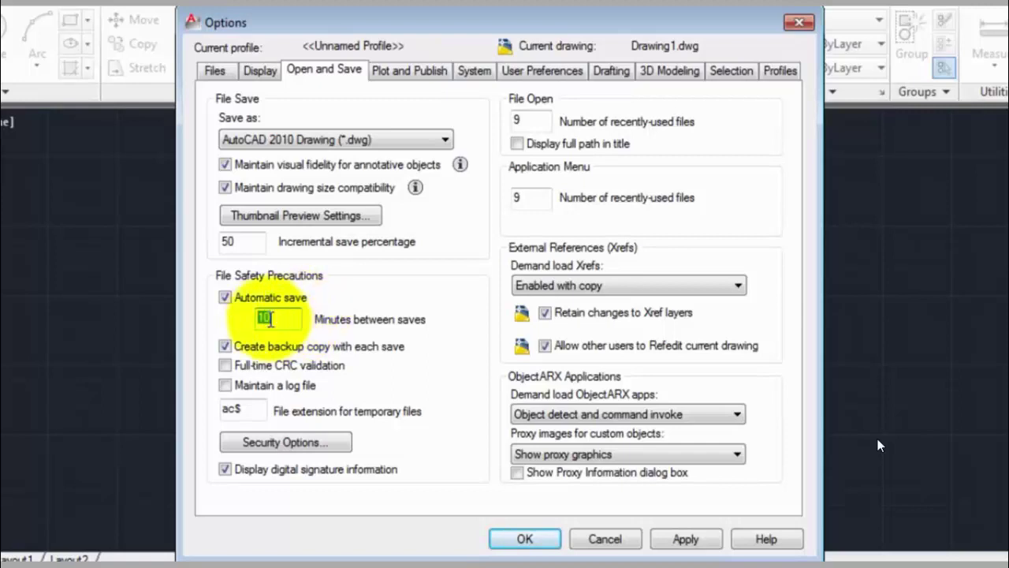
{"action": "left_click", "coordinate": [242, 304]}
{"action": "left_click", "coordinate": [228, 300]}
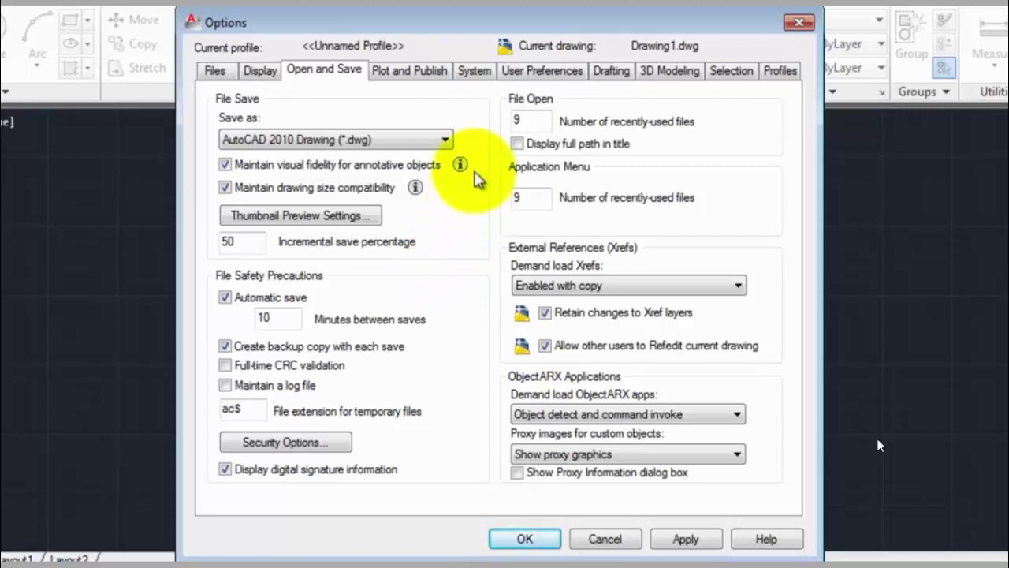
{"action": "left_click", "coordinate": [444, 140]}
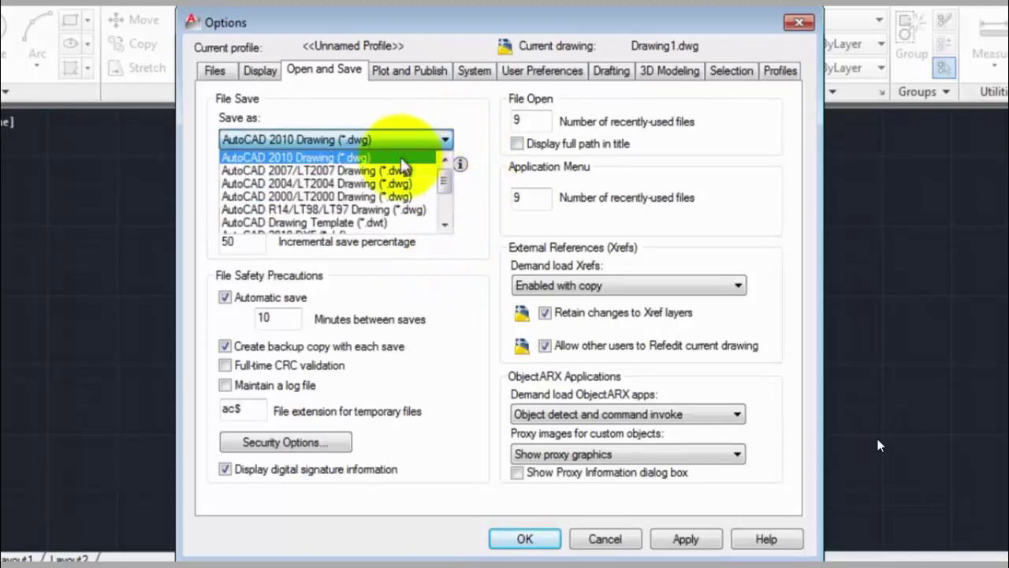
{"action": "left_click", "coordinate": [445, 143]}
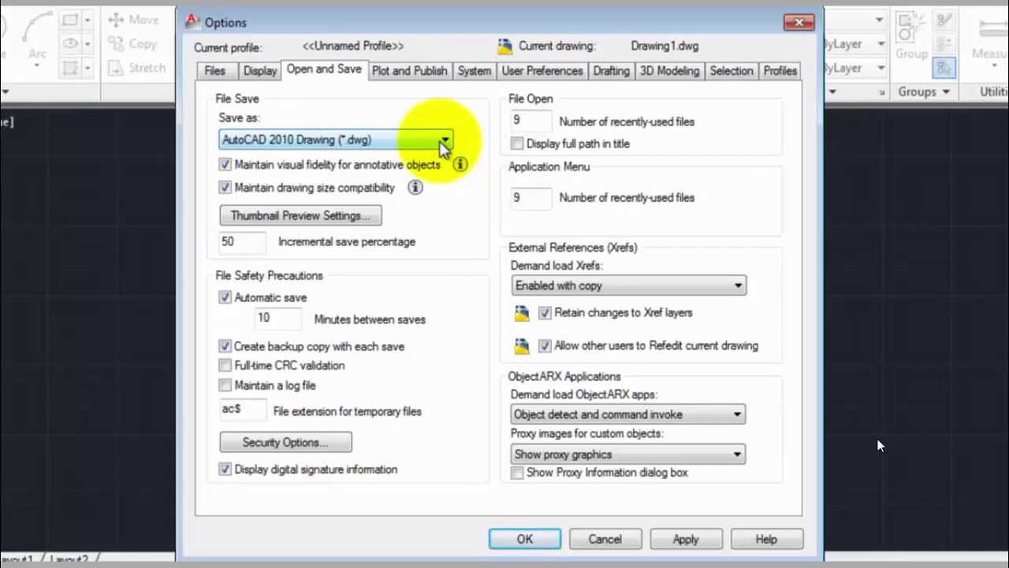
{"action": "left_click", "coordinate": [442, 143]}
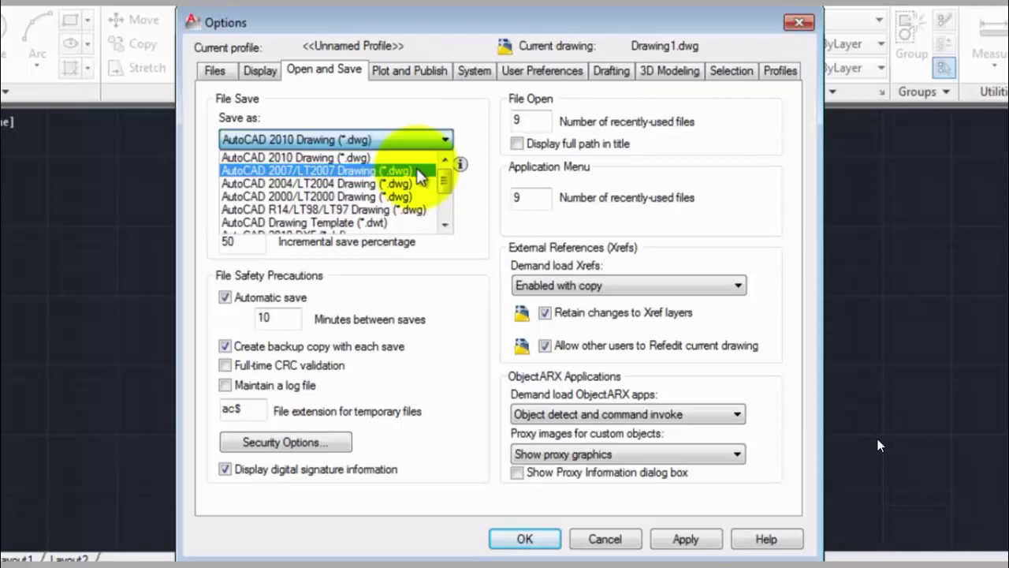
{"action": "left_click", "coordinate": [399, 157]}
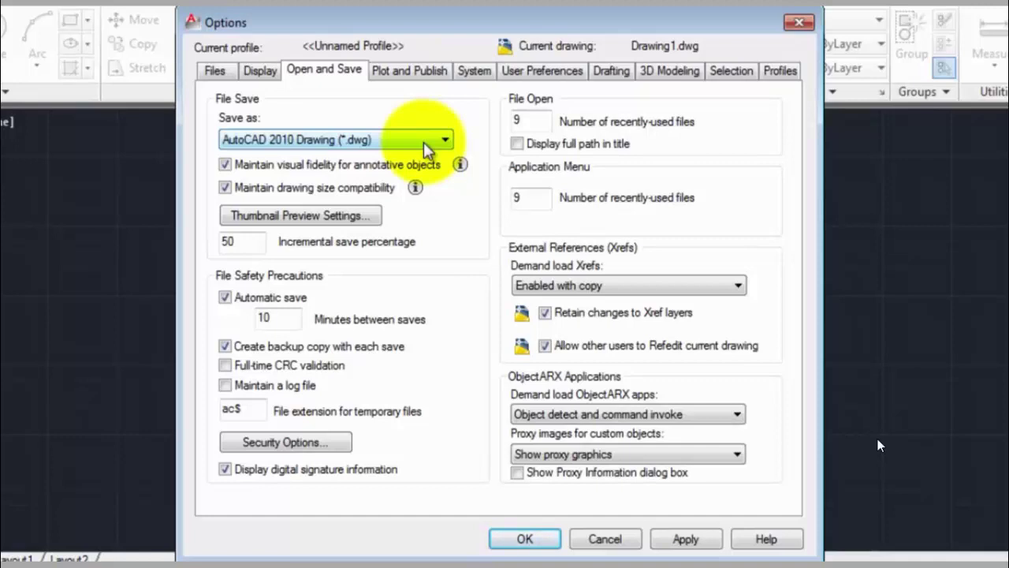
{"action": "left_click", "coordinate": [327, 79]}
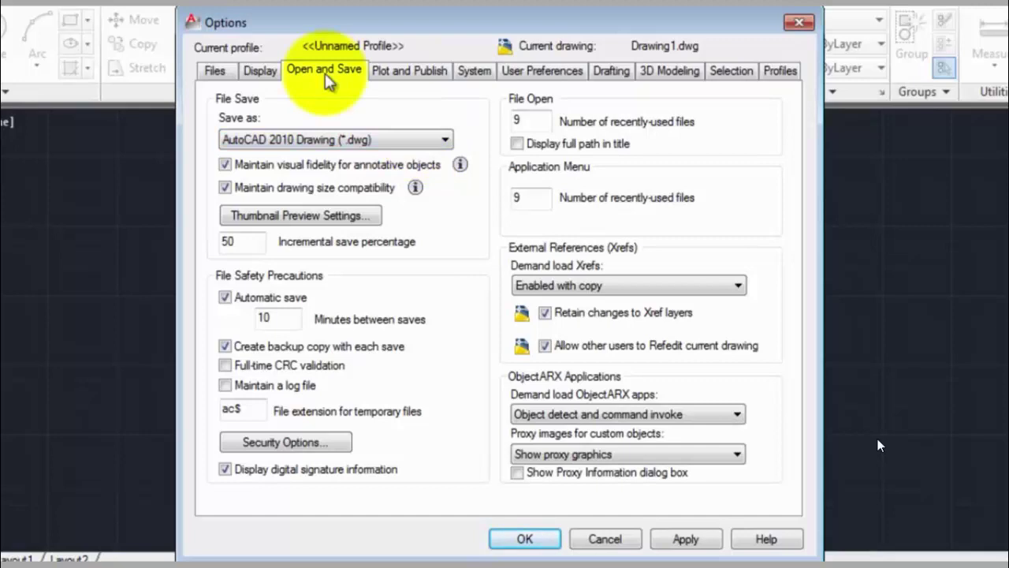
Step: On the Display tab, toggle Display Layout and Model tabs off and on, then go to User Preferences
{"action": "left_click", "coordinate": [258, 74]}
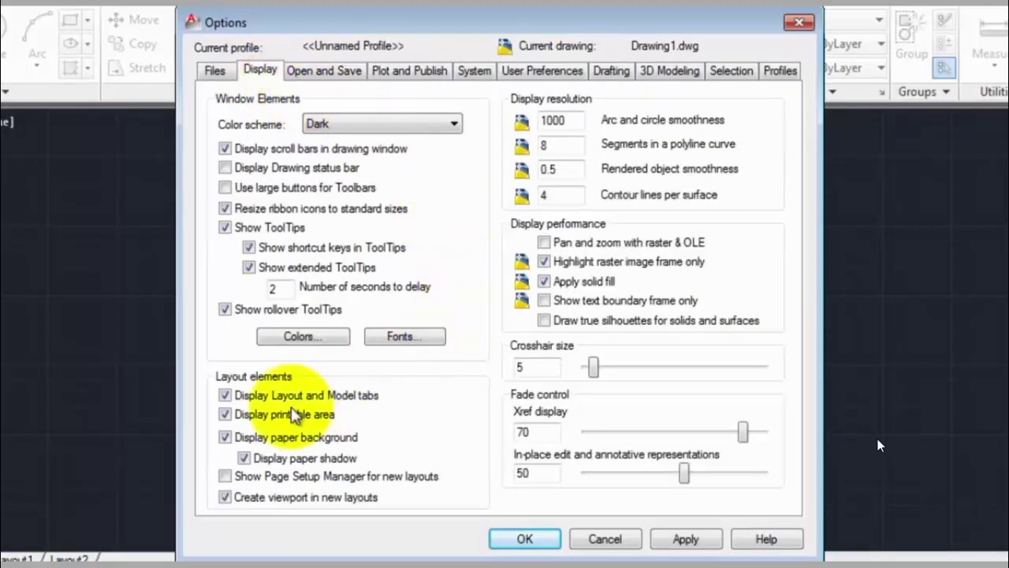
{"action": "left_click", "coordinate": [224, 395]}
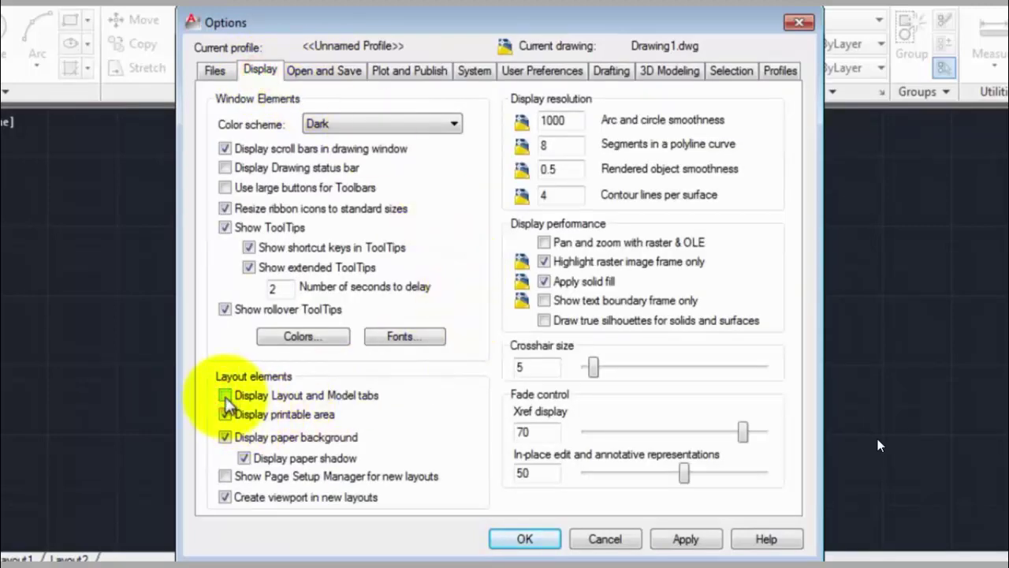
{"action": "left_click", "coordinate": [225, 395]}
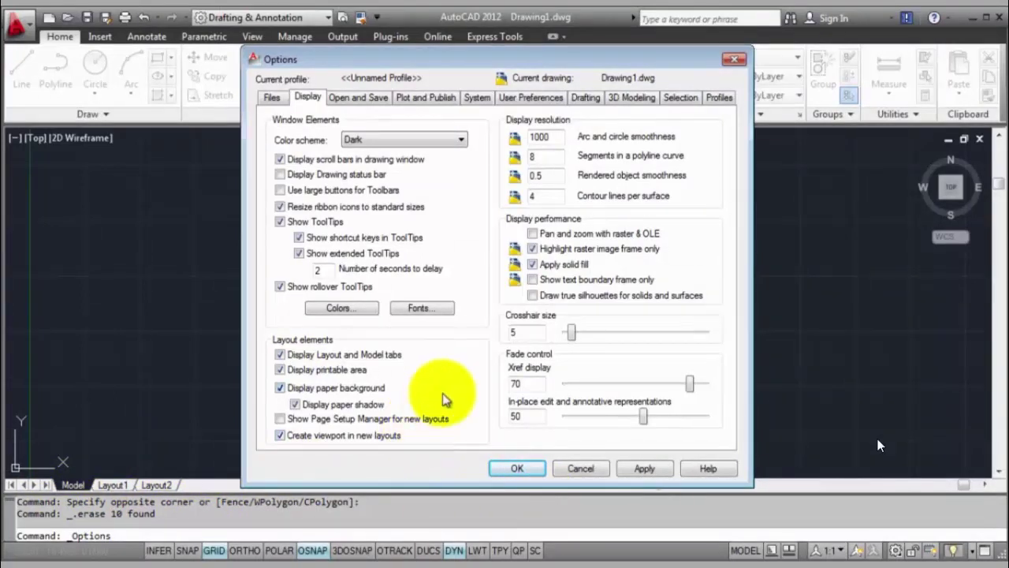
{"action": "left_click", "coordinate": [378, 357]}
{"action": "left_click", "coordinate": [380, 358]}
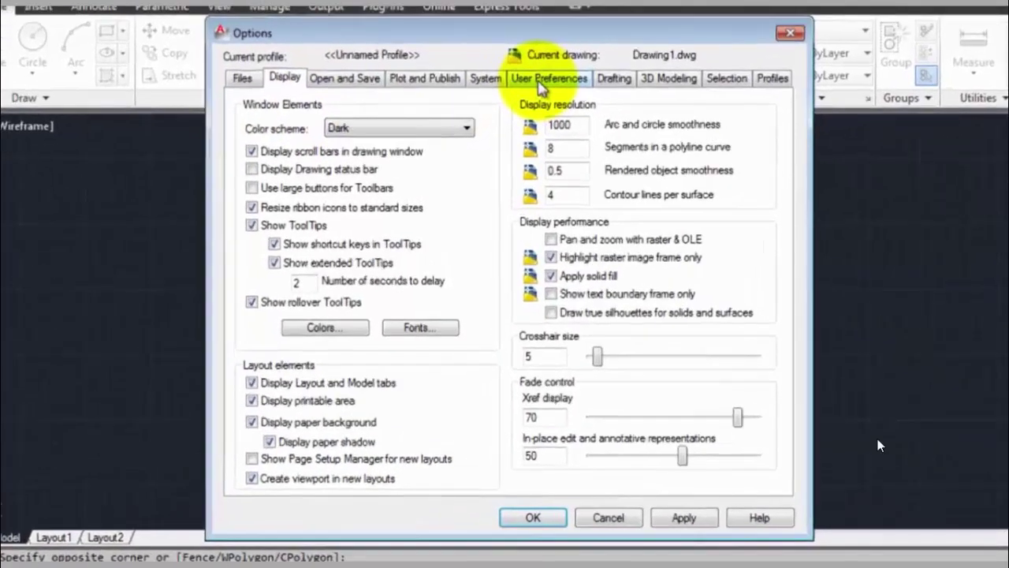
{"action": "left_click", "coordinate": [526, 98]}
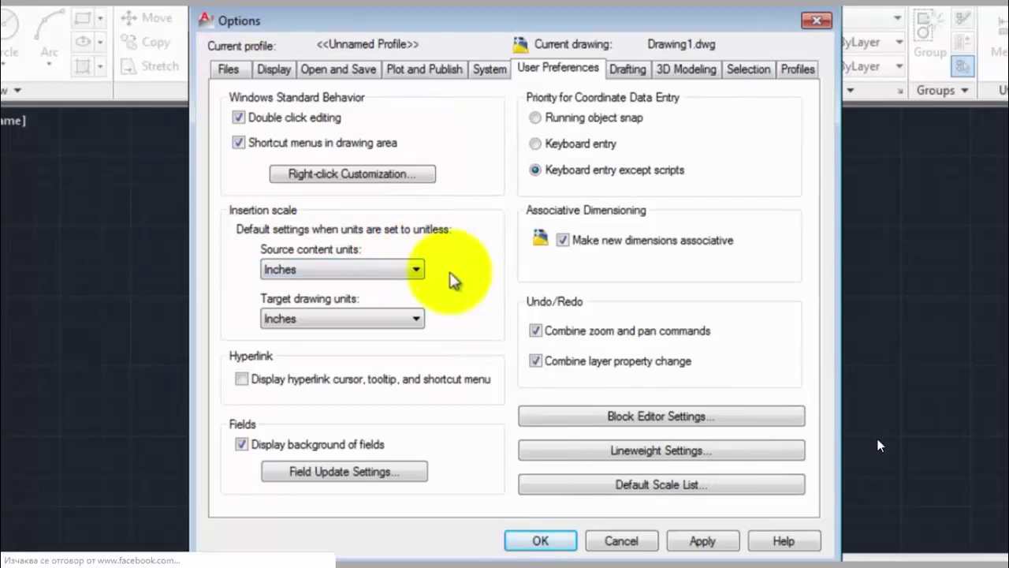
Step: Set insertion scale source and target units to Centimeters, view Drafting settings, and apply with OK
{"action": "left_click", "coordinate": [414, 269]}
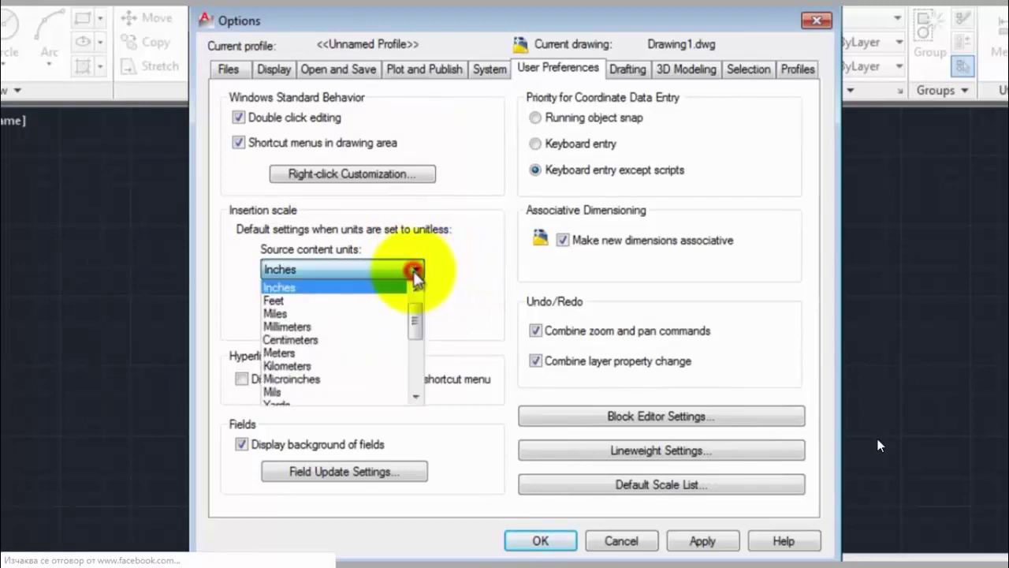
{"action": "left_click", "coordinate": [383, 339]}
{"action": "left_click", "coordinate": [364, 320]}
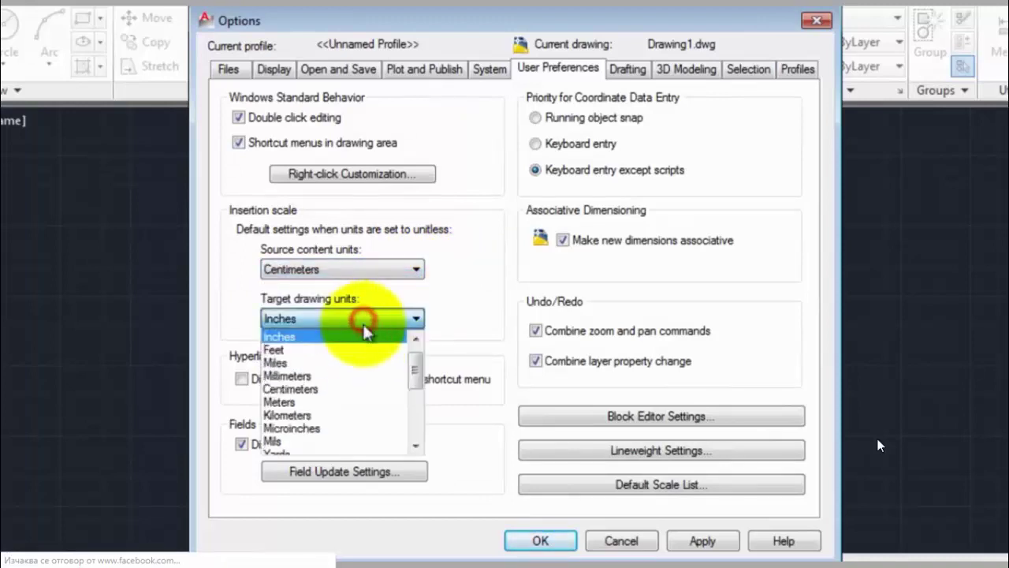
{"action": "left_click", "coordinate": [359, 389]}
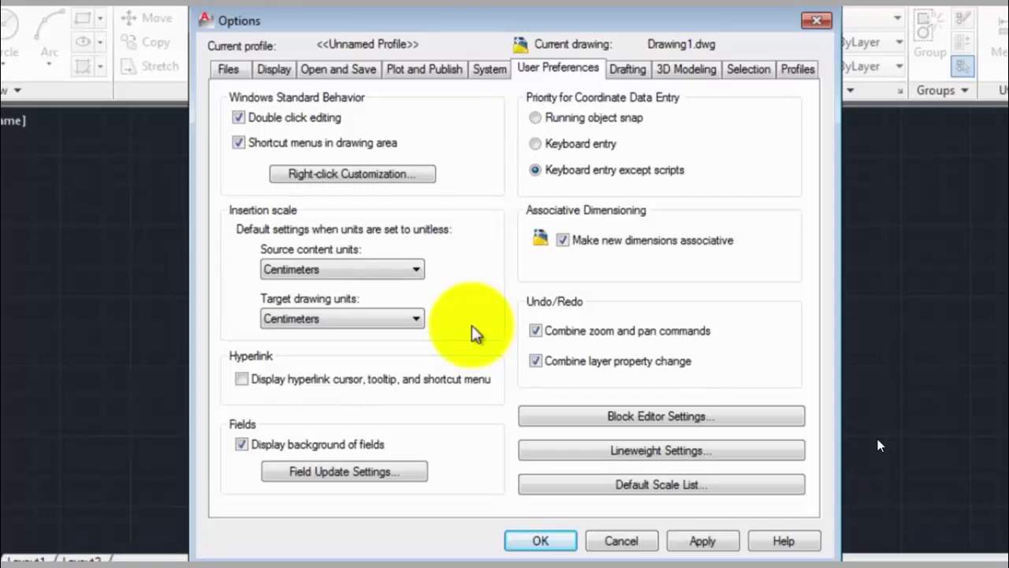
{"action": "left_click", "coordinate": [628, 70]}
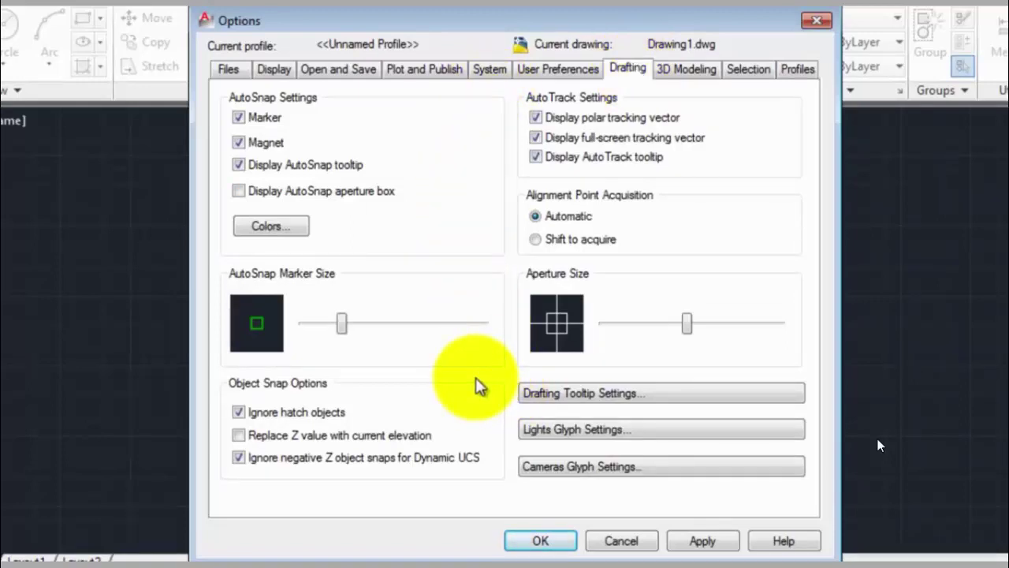
{"action": "left_click", "coordinate": [546, 539]}
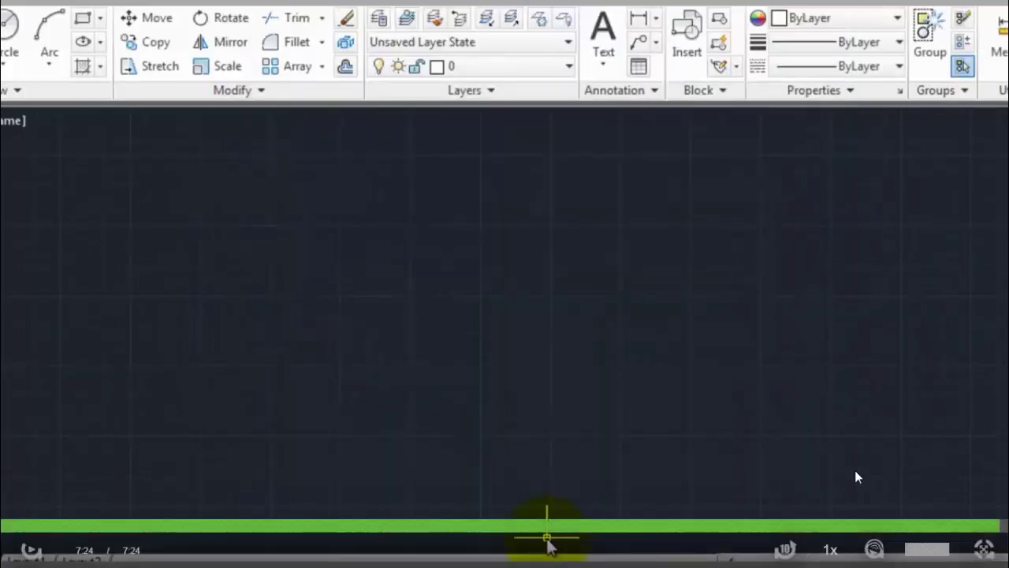
Step: Leave the fullscreen video, scroll the course page, and open Lesson 10 on AutoCAD help
{"action": "left_click", "coordinate": [984, 549]}
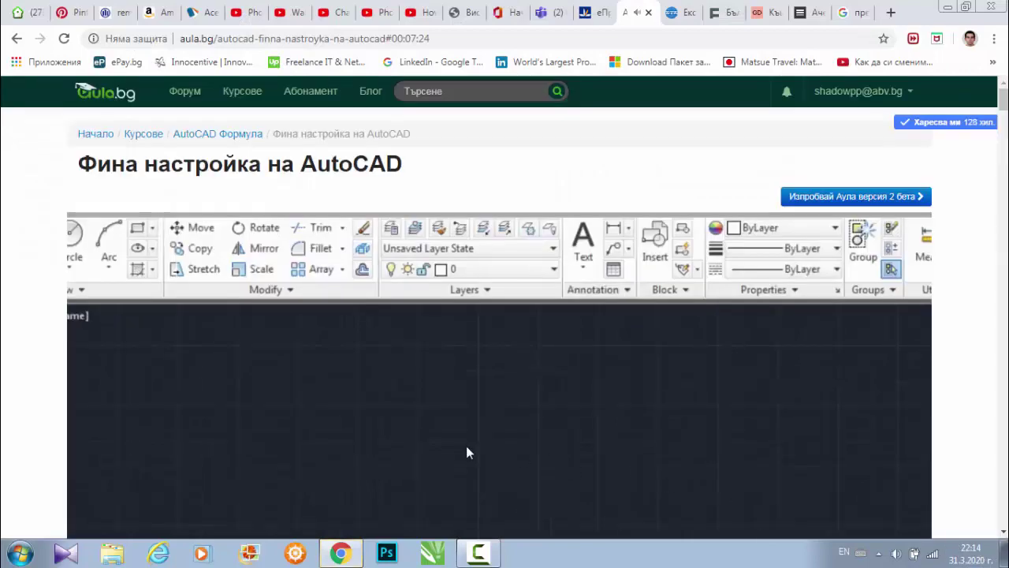
{"action": "scroll", "coordinate": [272, 392], "scroll_direction": "down", "scroll_amount": 1}
{"action": "scroll", "coordinate": [272, 392], "scroll_direction": "down", "scroll_amount": 2}
{"action": "scroll", "coordinate": [272, 392], "scroll_direction": "down", "scroll_amount": 2}
{"action": "scroll", "coordinate": [266, 392], "scroll_direction": "down", "scroll_amount": 2}
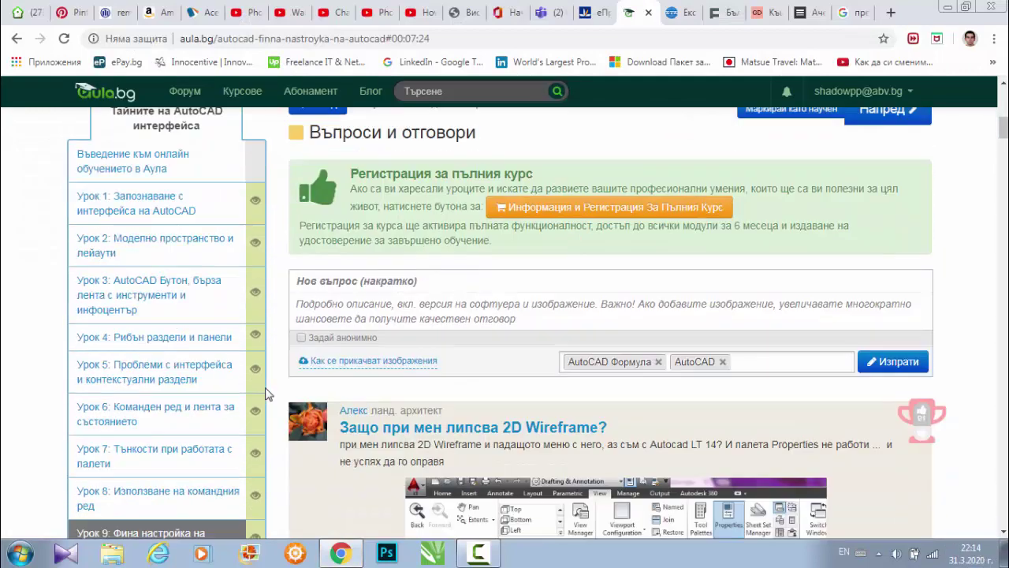
{"action": "scroll", "coordinate": [244, 394], "scroll_direction": "down", "scroll_amount": 1}
{"action": "scroll", "coordinate": [198, 402], "scroll_direction": "down", "scroll_amount": 1}
{"action": "scroll", "coordinate": [176, 409], "scroll_direction": "down", "scroll_amount": 1}
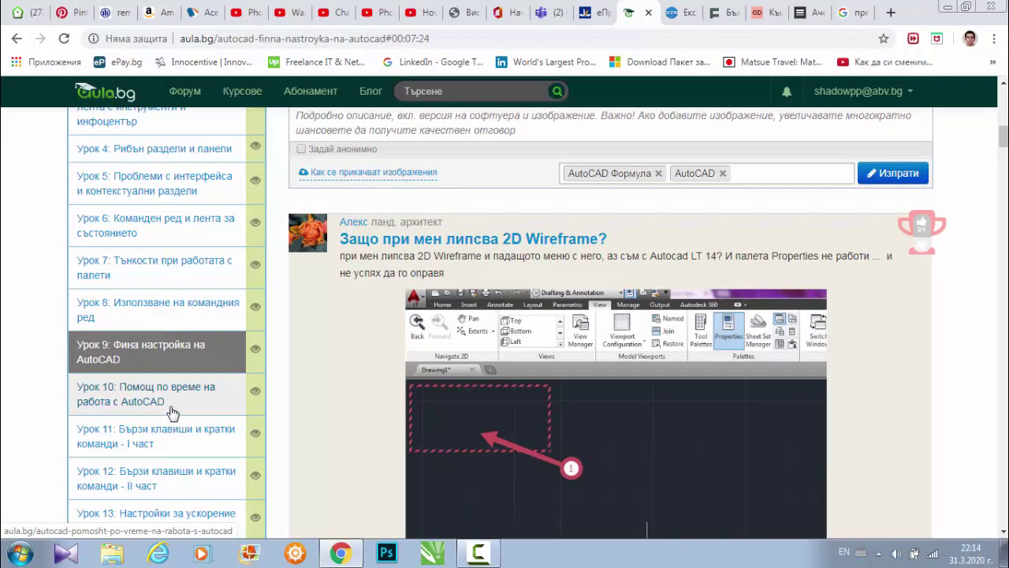
{"action": "left_click", "coordinate": [173, 413]}
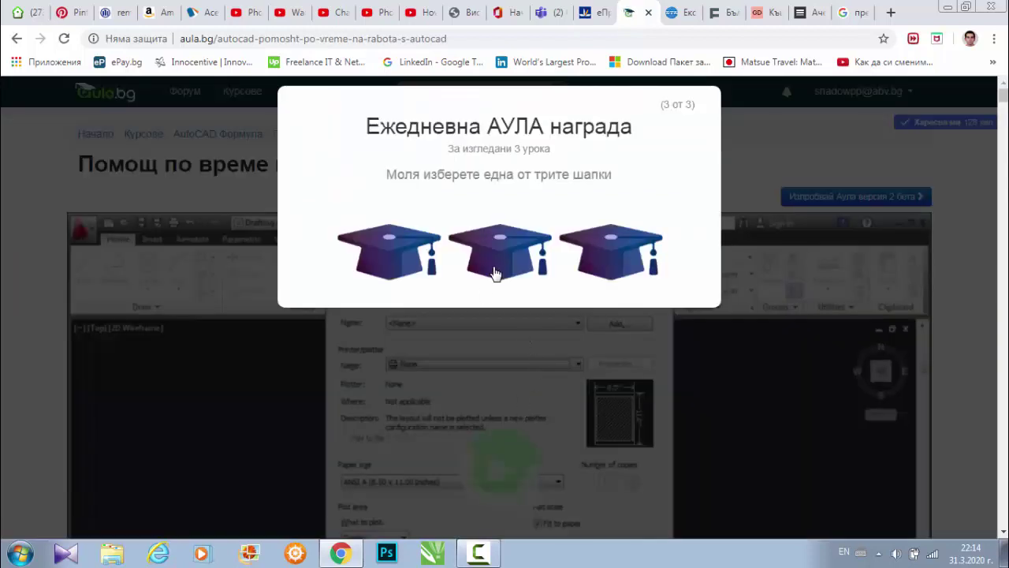
Step: Claim the middle-hat daily reward, continue to the lesson, and start its video
{"action": "left_click", "coordinate": [498, 271]}
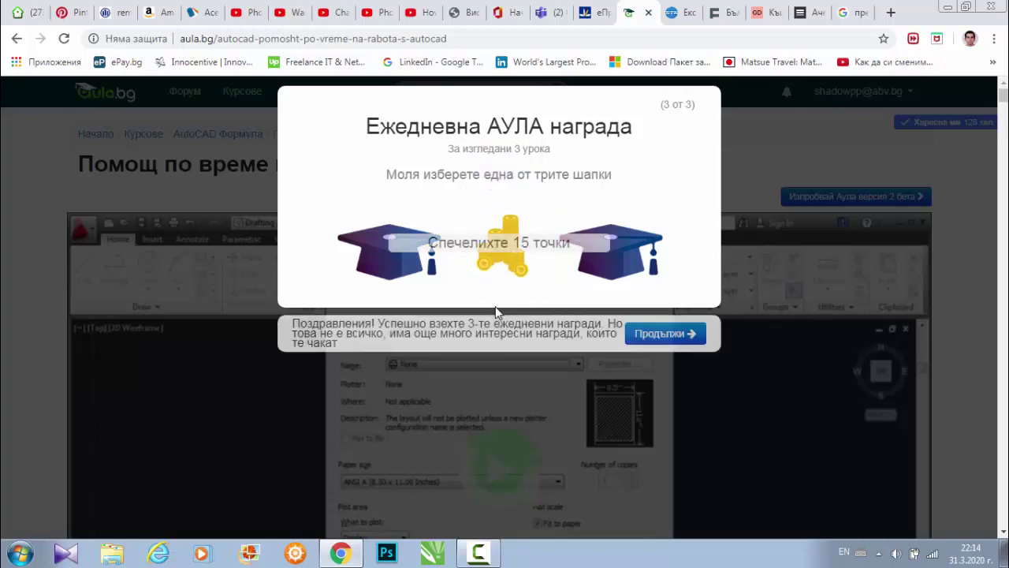
{"action": "left_click", "coordinate": [654, 334]}
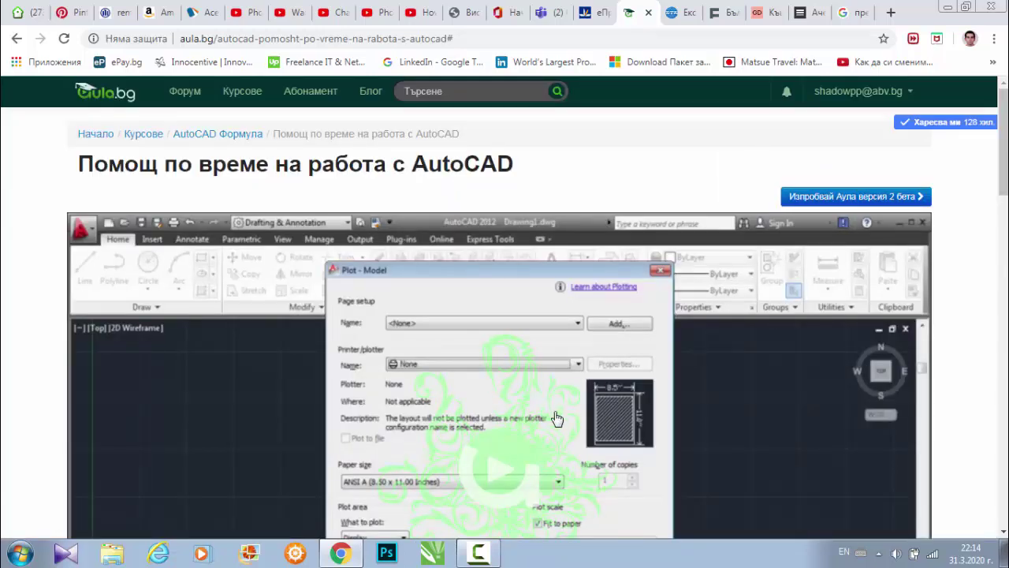
{"action": "left_click", "coordinate": [1004, 195]}
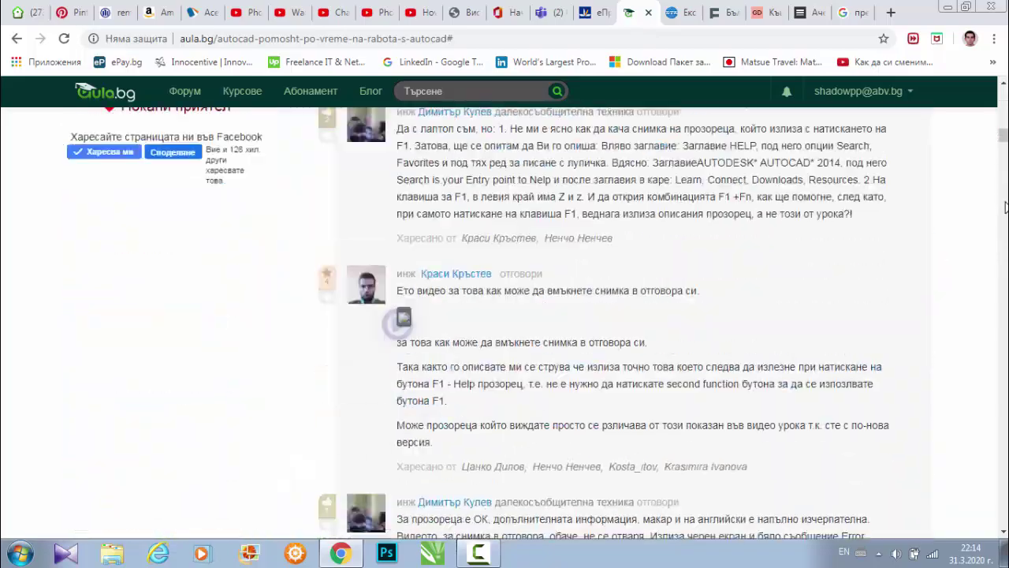
{"action": "left_click_drag", "start_coordinate": [1004, 195], "coordinate": [1003, 95]}
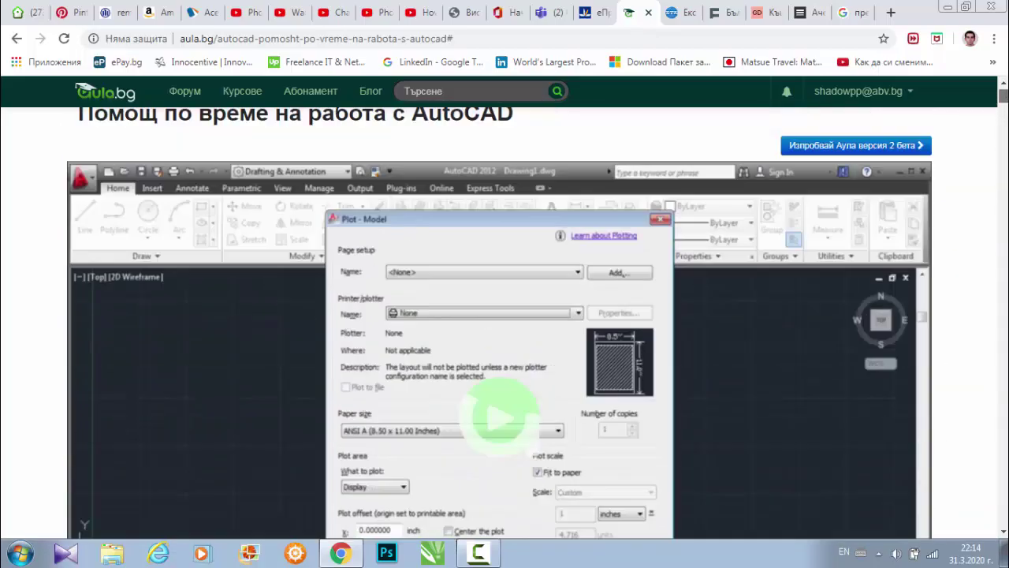
{"action": "scroll", "coordinate": [504, 395], "scroll_direction": "down", "scroll_amount": 1}
{"action": "left_click", "coordinate": [502, 365]}
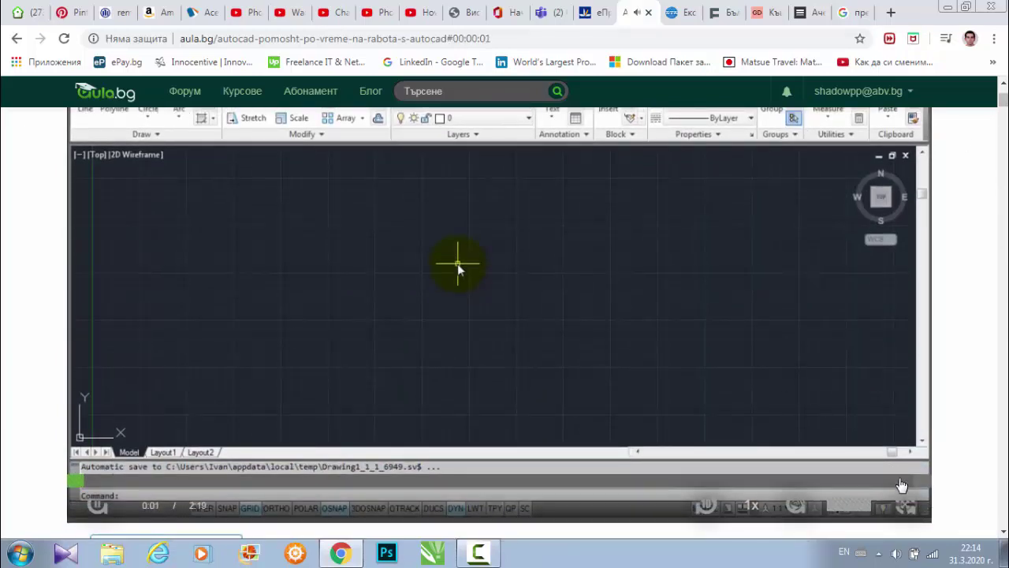
Step: Put the lesson video fullscreen, then run the plot command to open Plot - Model
{"action": "left_click", "coordinate": [907, 505]}
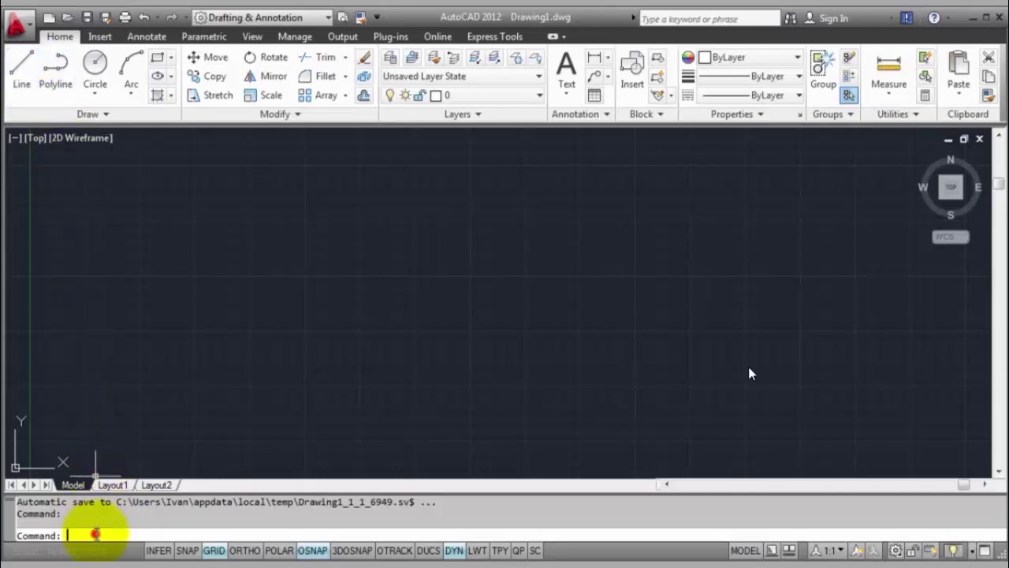
{"action": "left_click", "coordinate": [95, 534]}
{"action": "type", "text": "plot"}
{"action": "key", "text": "Return"}
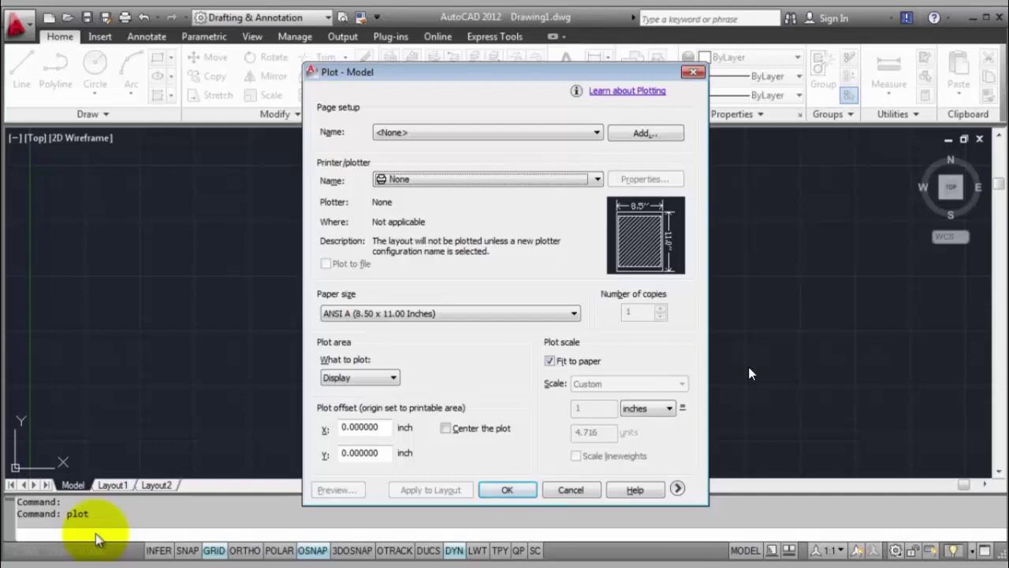
{"action": "key", "text": "F1"}
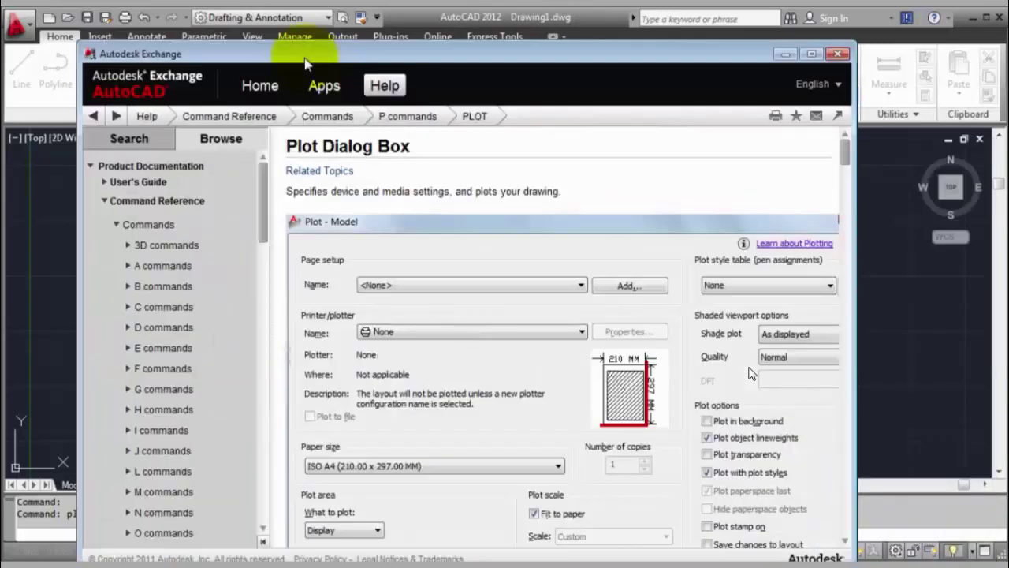
{"action": "left_click_drag", "start_coordinate": [328, 60], "coordinate": [349, 26]}
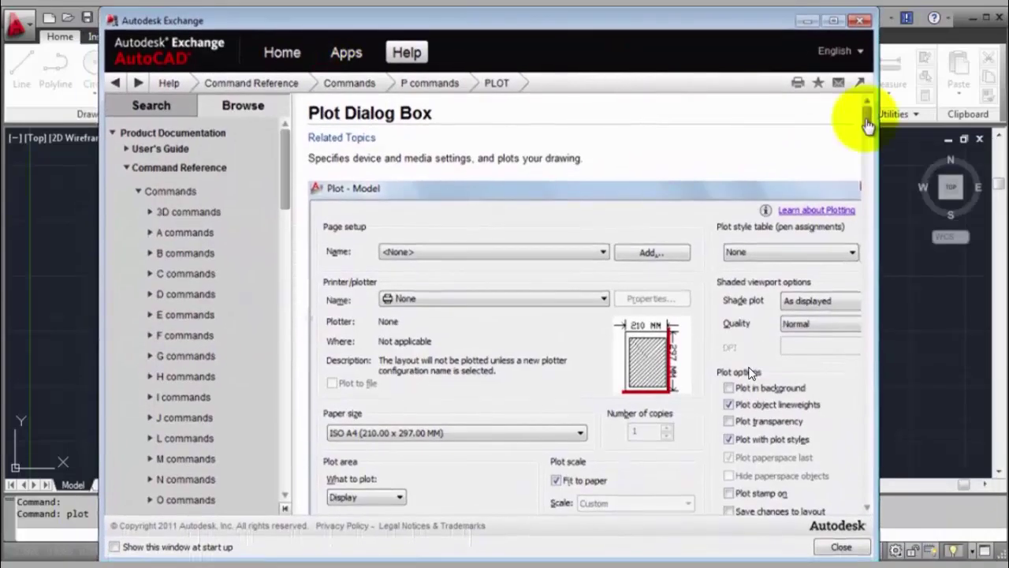
{"action": "left_click_drag", "start_coordinate": [867, 126], "coordinate": [870, 349]}
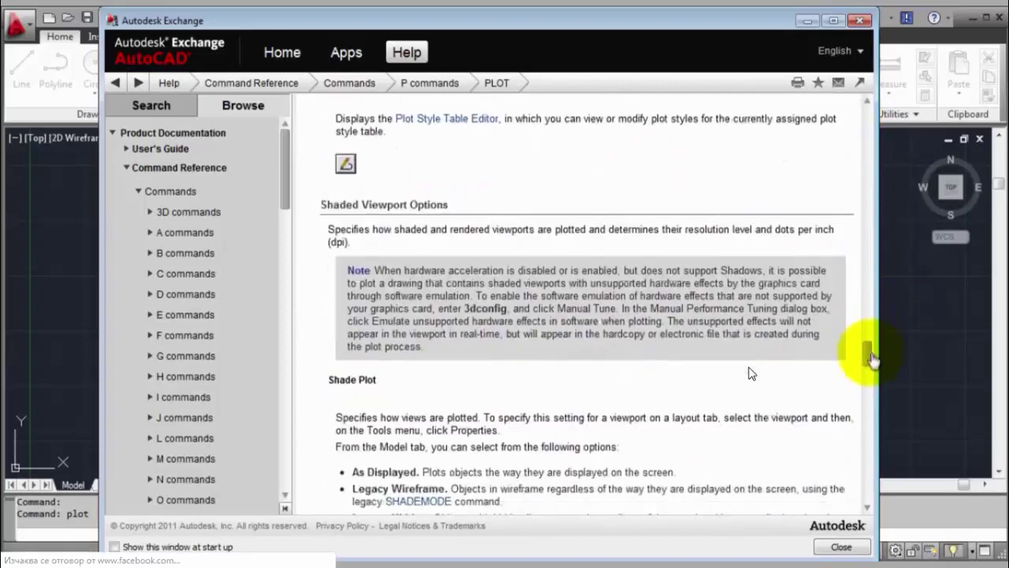
{"action": "left_click", "coordinate": [861, 20]}
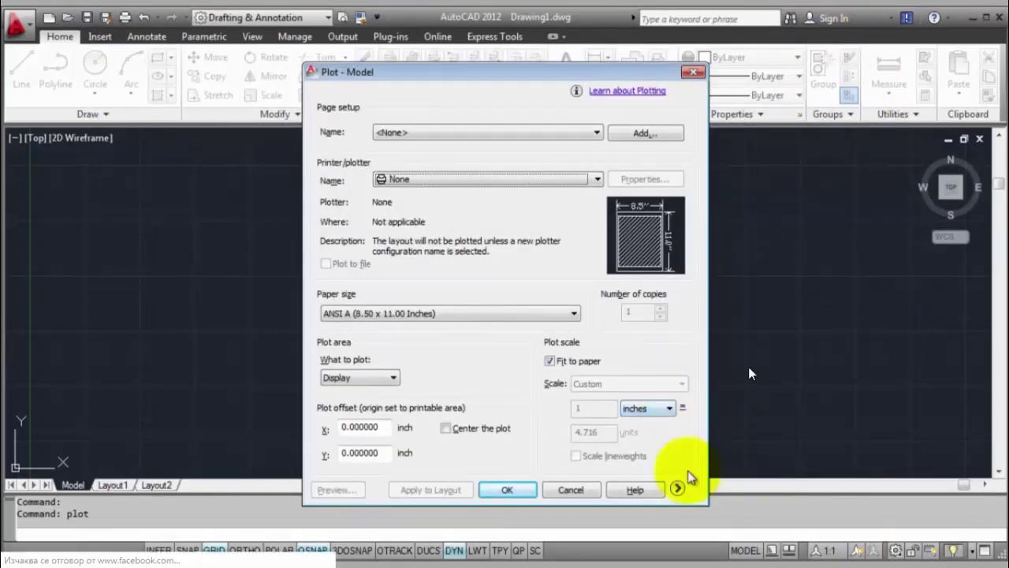
Step: Expand the Plot dialog's additional options, review them, and cancel without plotting
{"action": "left_click", "coordinate": [677, 490]}
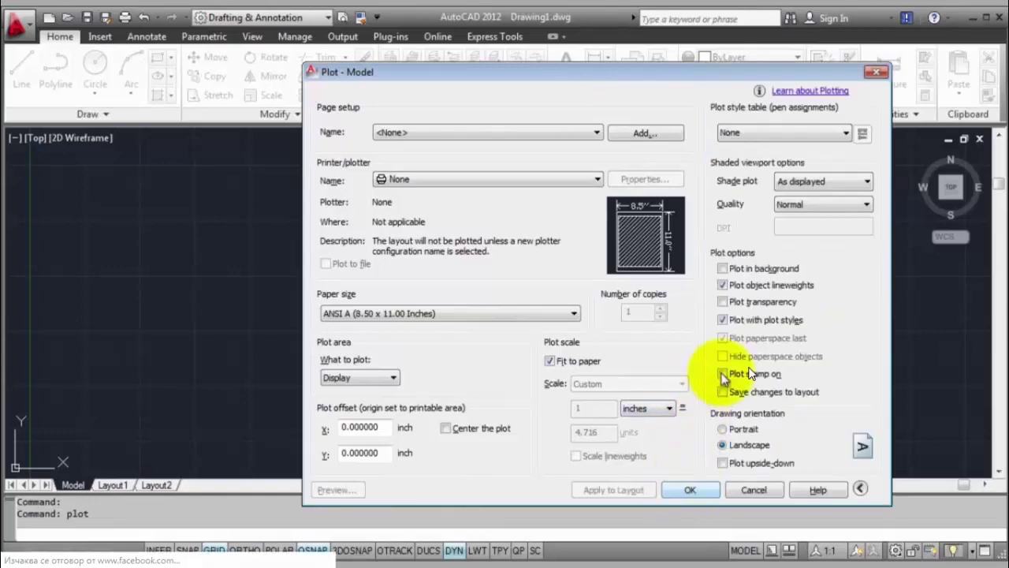
{"action": "left_click", "coordinate": [759, 272]}
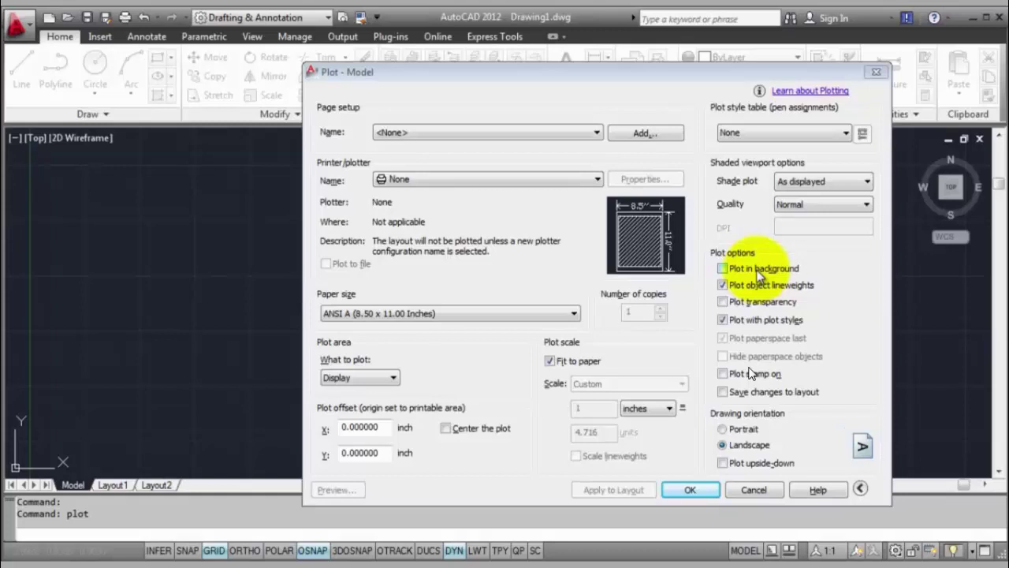
{"action": "left_click", "coordinate": [753, 490]}
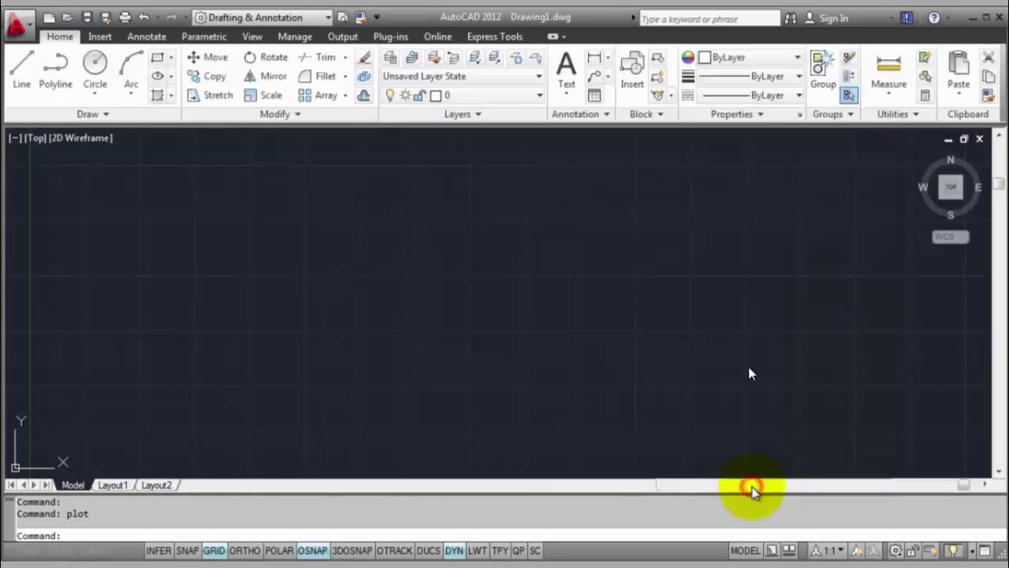
Step: Turn on SNAP and start the LINE command
{"action": "left_click", "coordinate": [193, 544]}
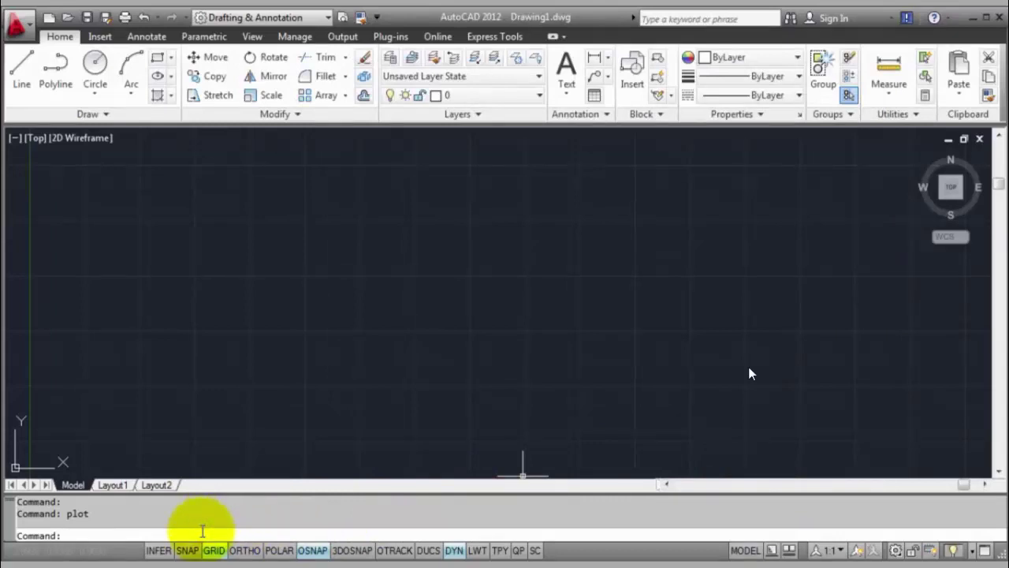
{"action": "type", "text": "line"}
{"action": "key", "text": "Return"}
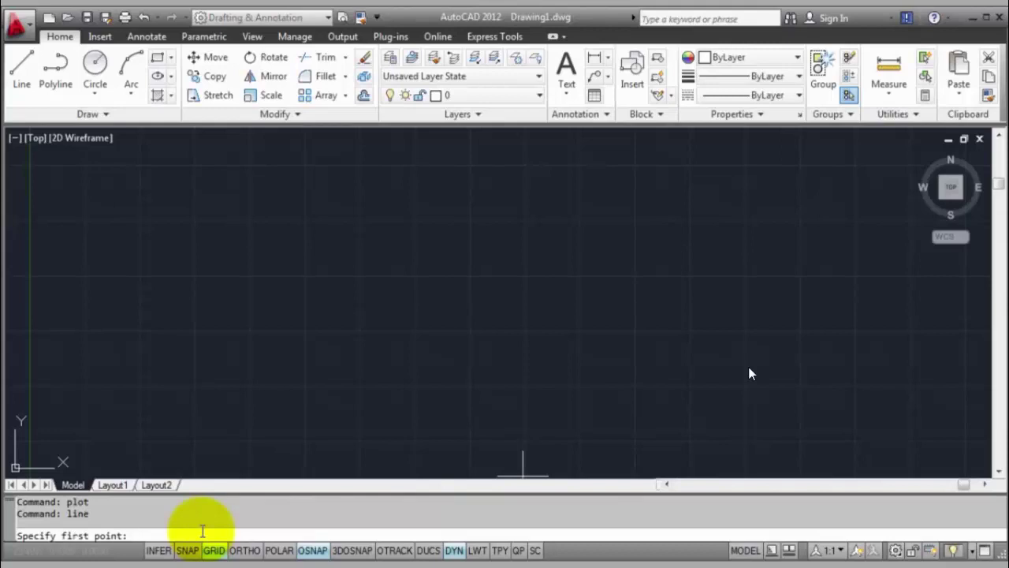
Step: Open the F1 help page for LINE, scroll through it, and close it
{"action": "key", "text": "F1"}
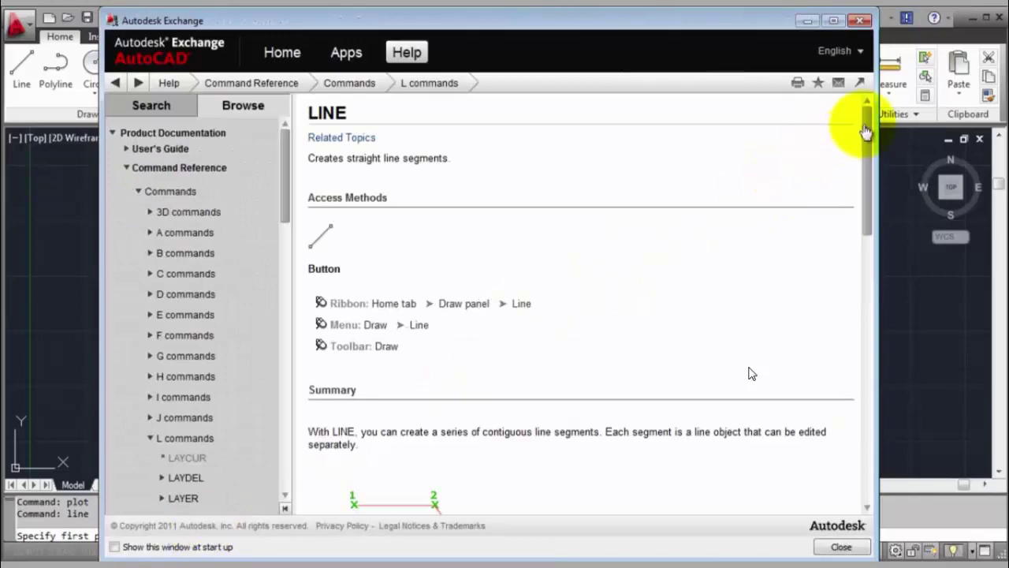
{"action": "left_click_drag", "start_coordinate": [865, 124], "coordinate": [852, 406]}
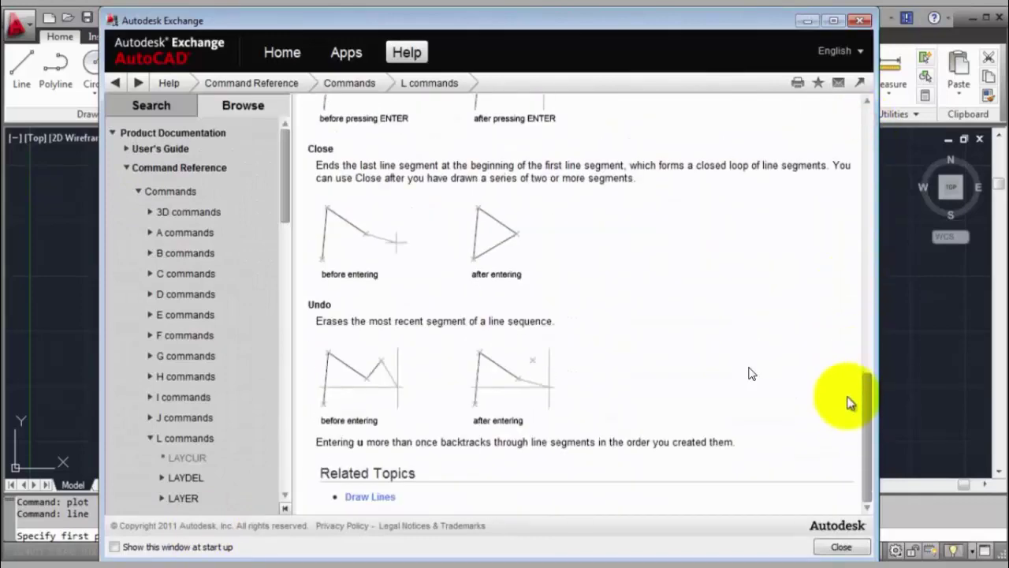
{"action": "left_click", "coordinate": [861, 22]}
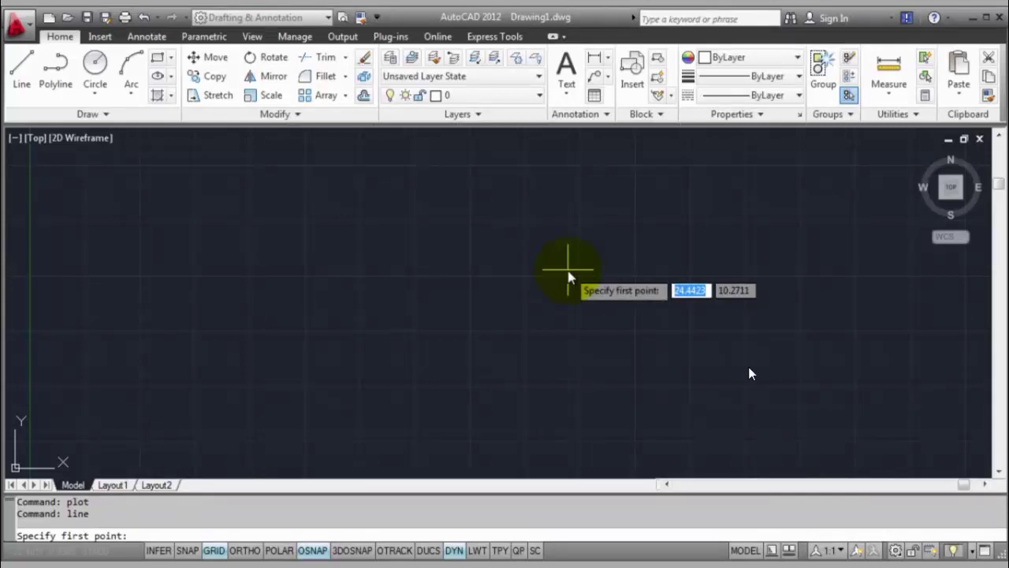
Step: Cancel LINE with Esc and open the Autodesk Exchange Browse Help page with F1
{"action": "key", "text": "Escape"}
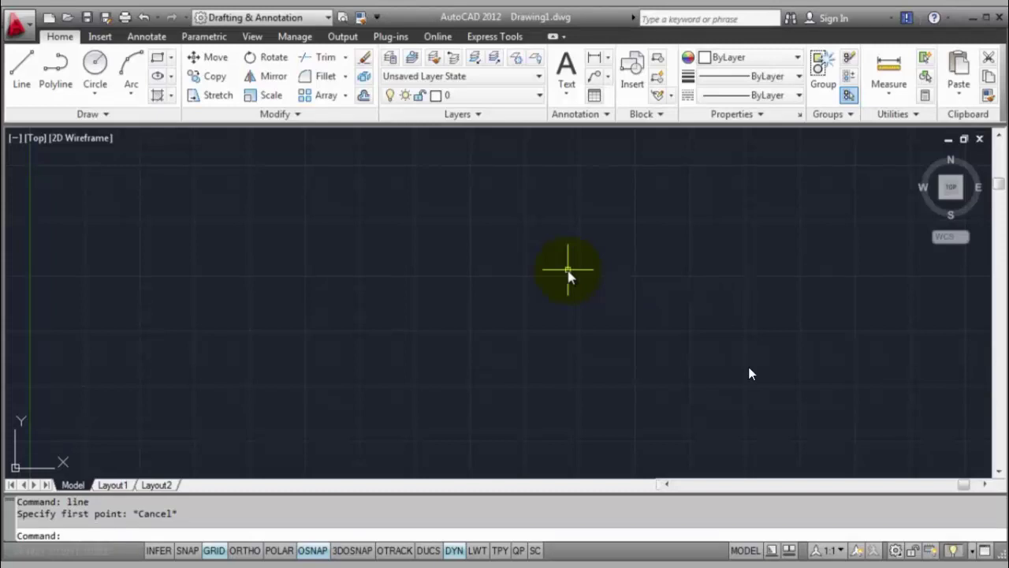
{"action": "key", "text": "F1"}
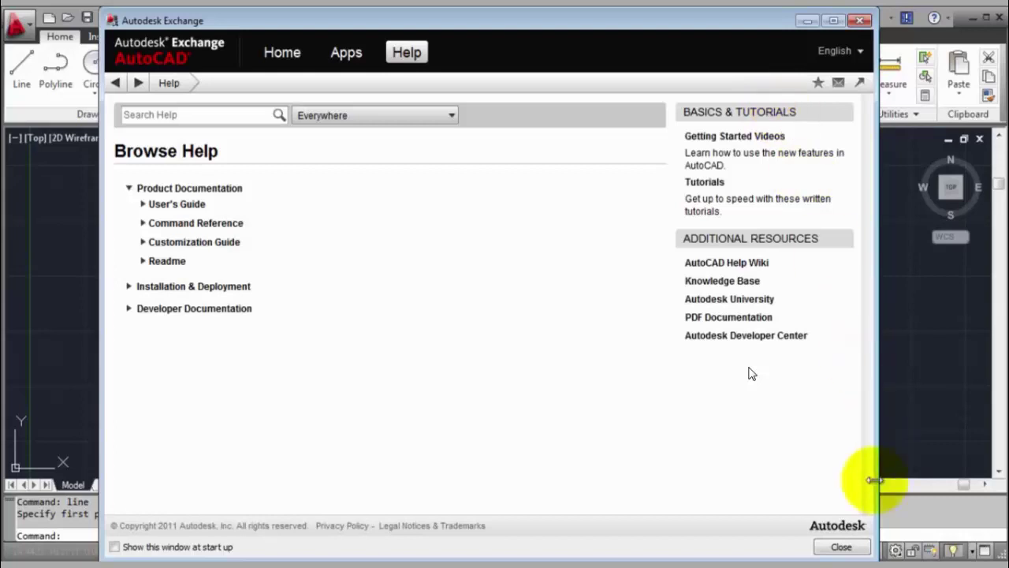
Step: Close the Autodesk Exchange help window and exit the fullscreen lesson video
{"action": "left_click", "coordinate": [842, 545]}
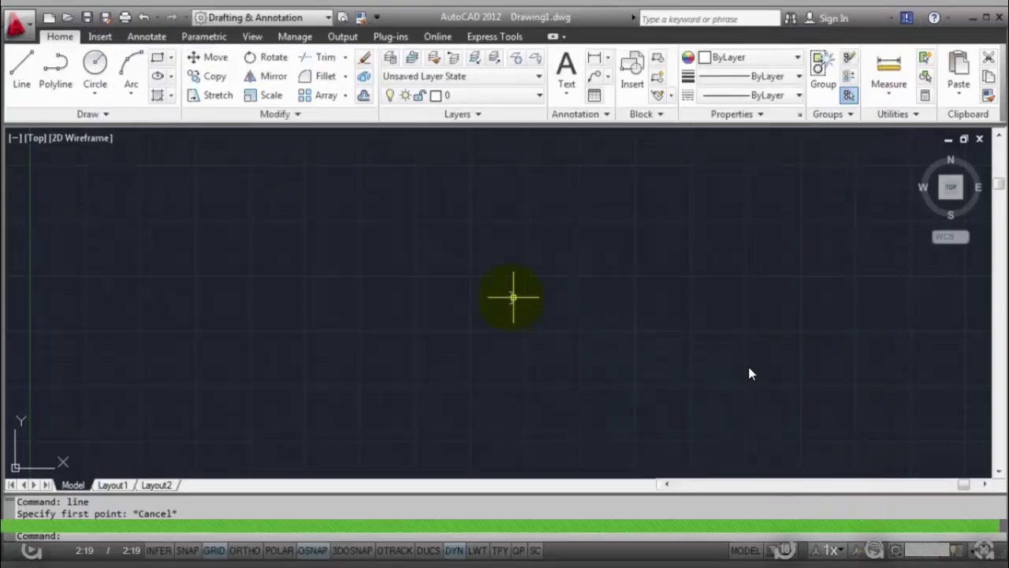
{"action": "left_click", "coordinate": [983, 549]}
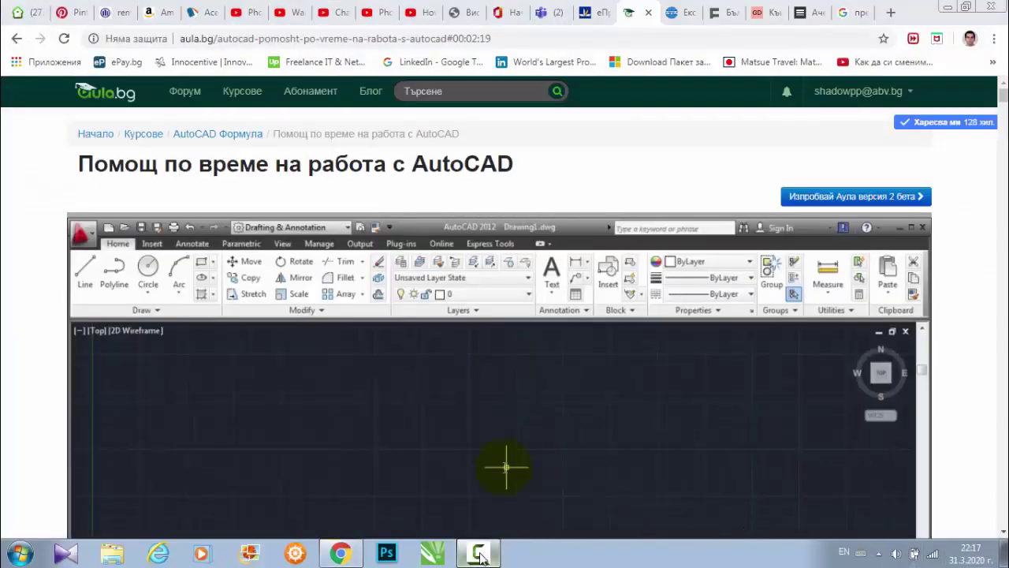